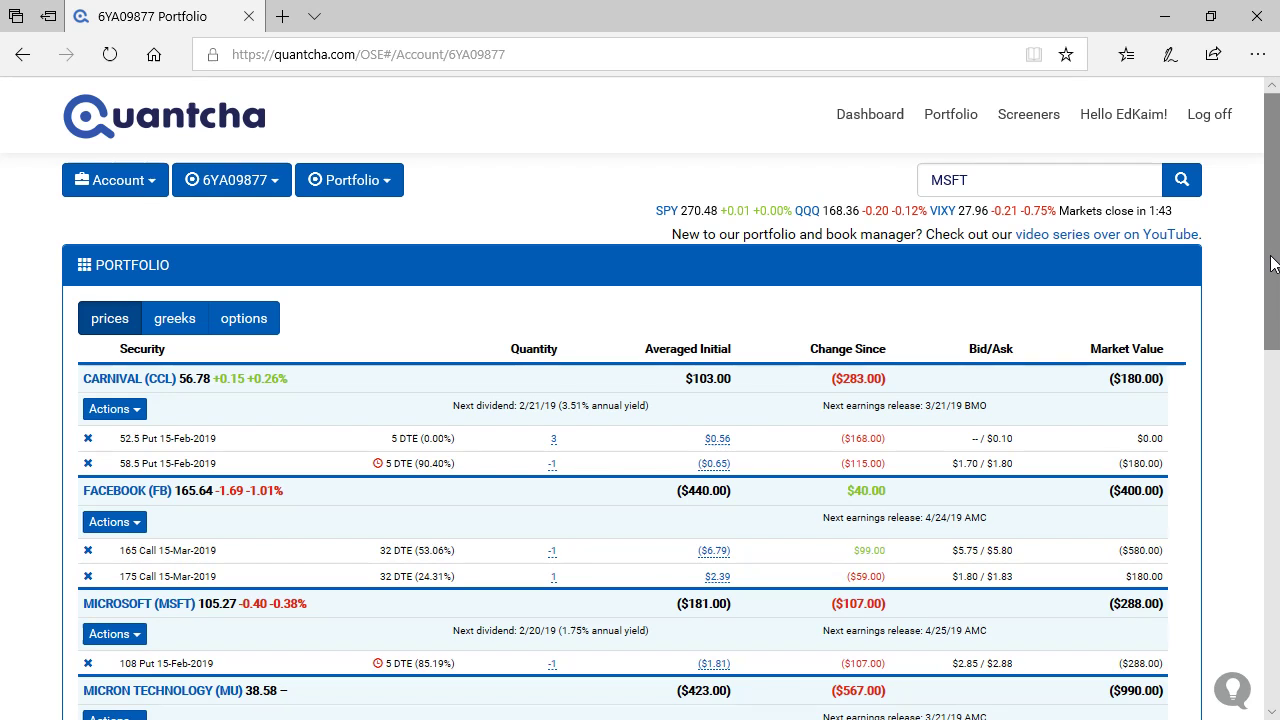
pyautogui.moveTo(1272, 263); pyautogui.dragTo(1272, 289)
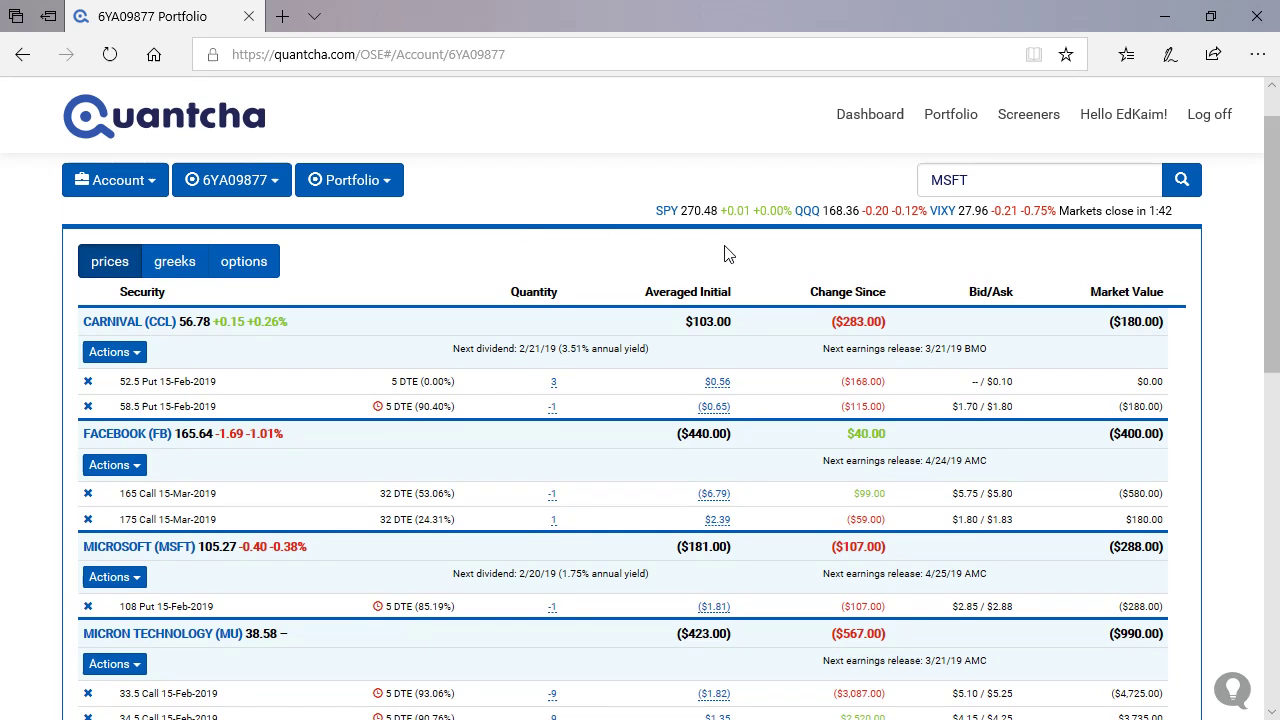
pyautogui.moveTo(709, 214); pyautogui.dragTo(792, 213)
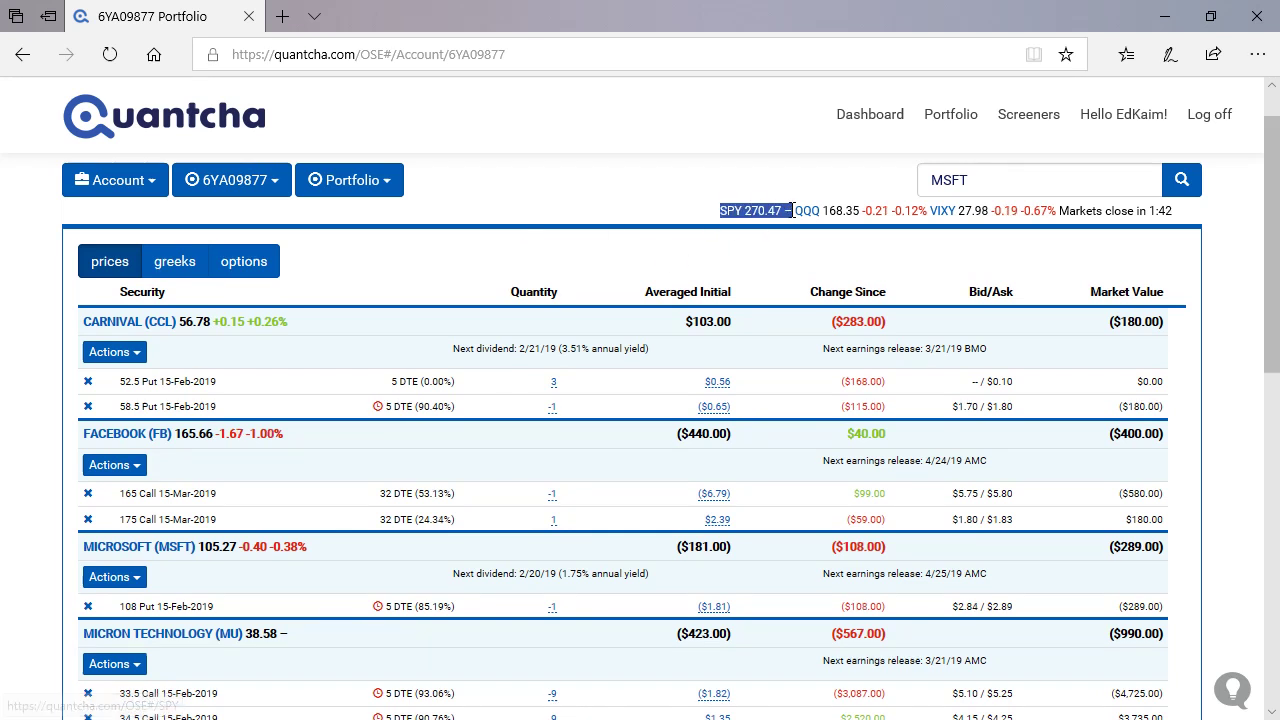
pyautogui.click(783, 260)
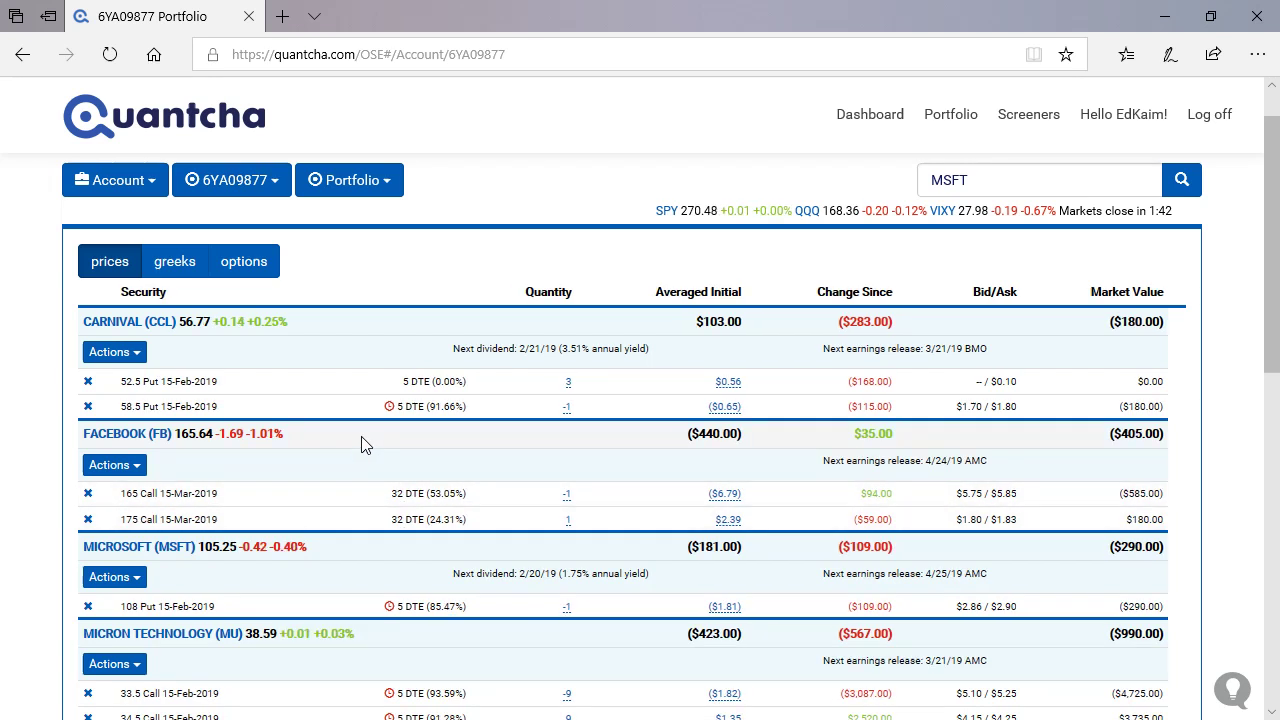
pyautogui.doubleClick(124, 493)
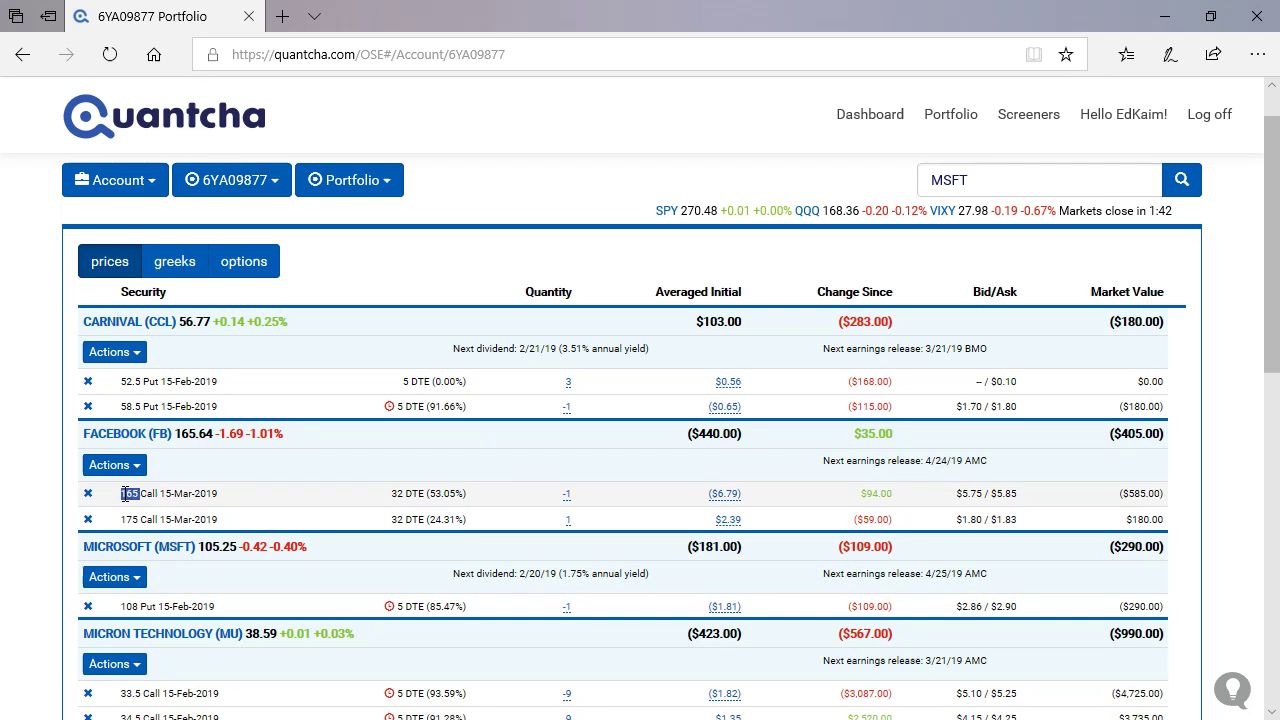
pyautogui.click(258, 496)
pyautogui.moveTo(391, 493); pyautogui.dragTo(428, 493)
pyautogui.click(428, 493)
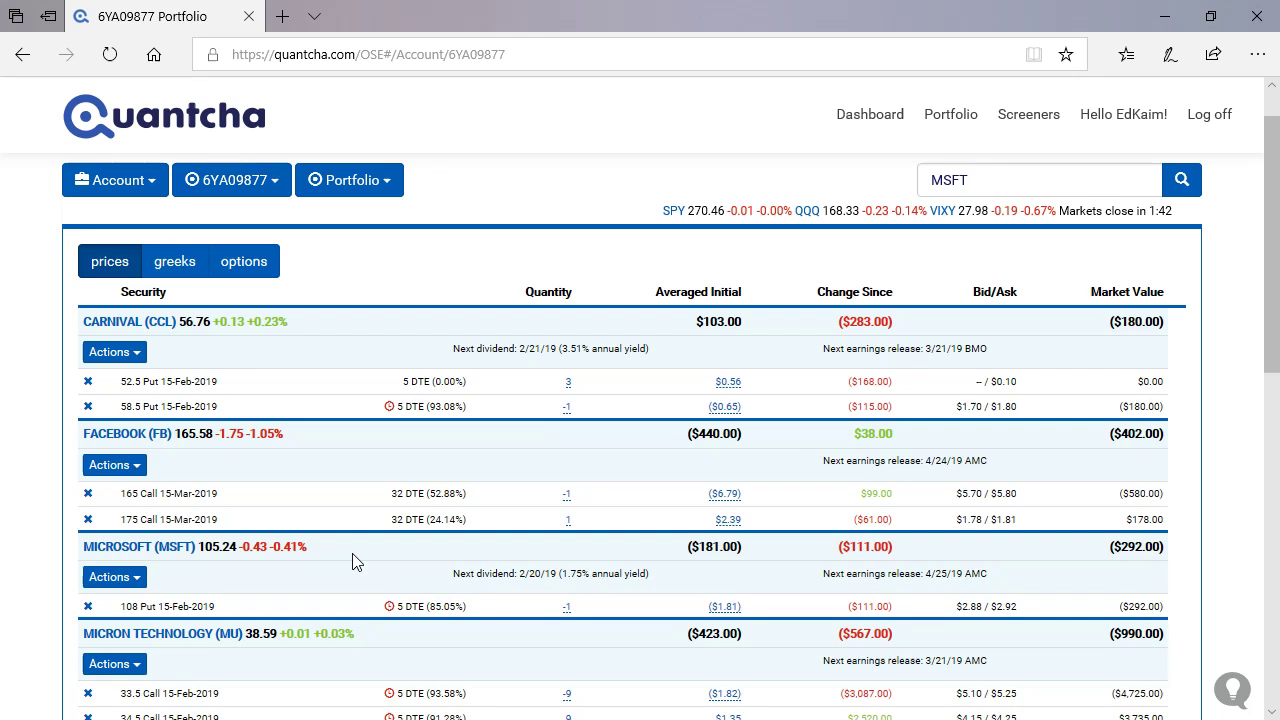
pyautogui.scroll(-1, 515, 575)
pyautogui.scroll(-3, 513, 573)
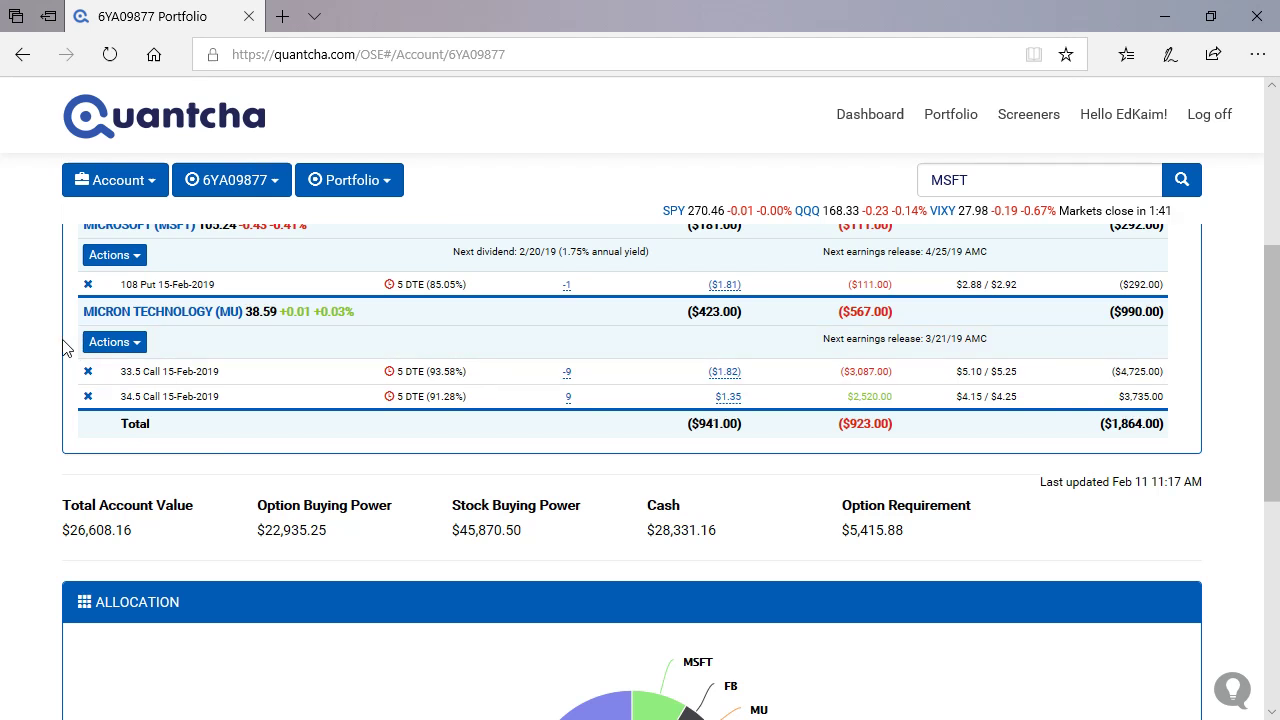
# Open the Micron (MU) book via Manage book and review its P&L chart and pending 15-Feb-2019 calls.
pyautogui.click(121, 347)
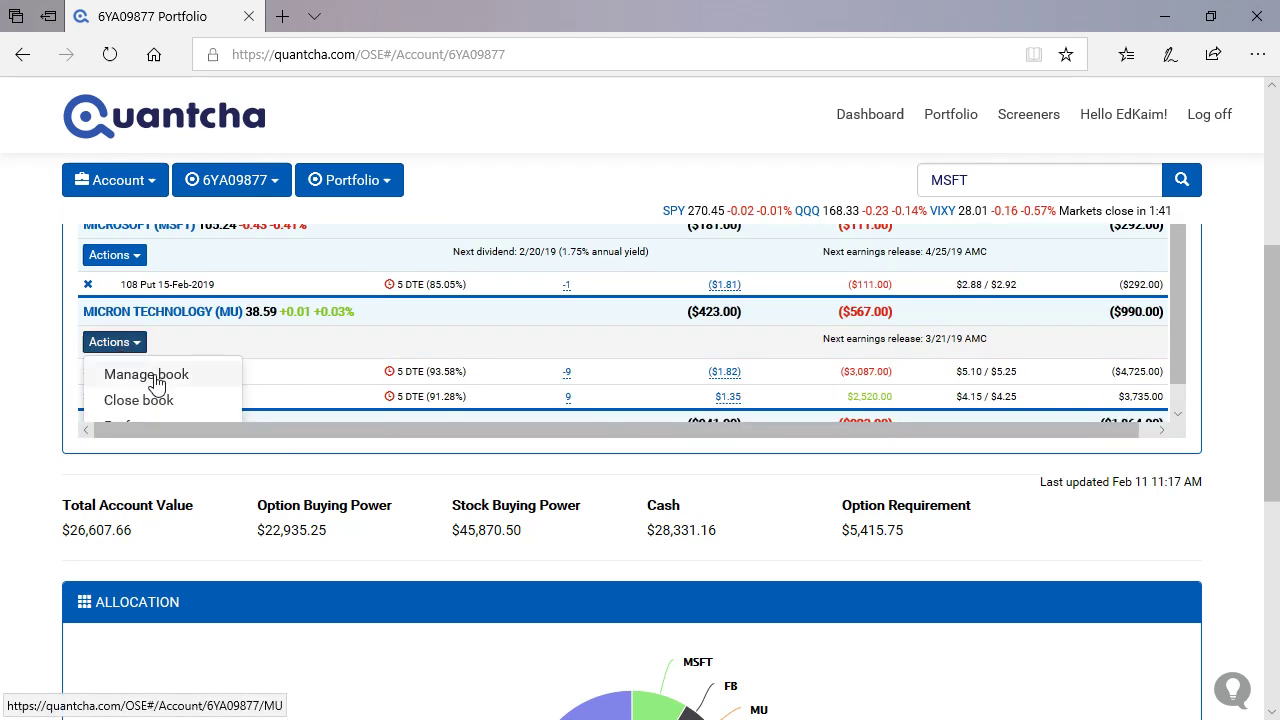
pyautogui.click(146, 376)
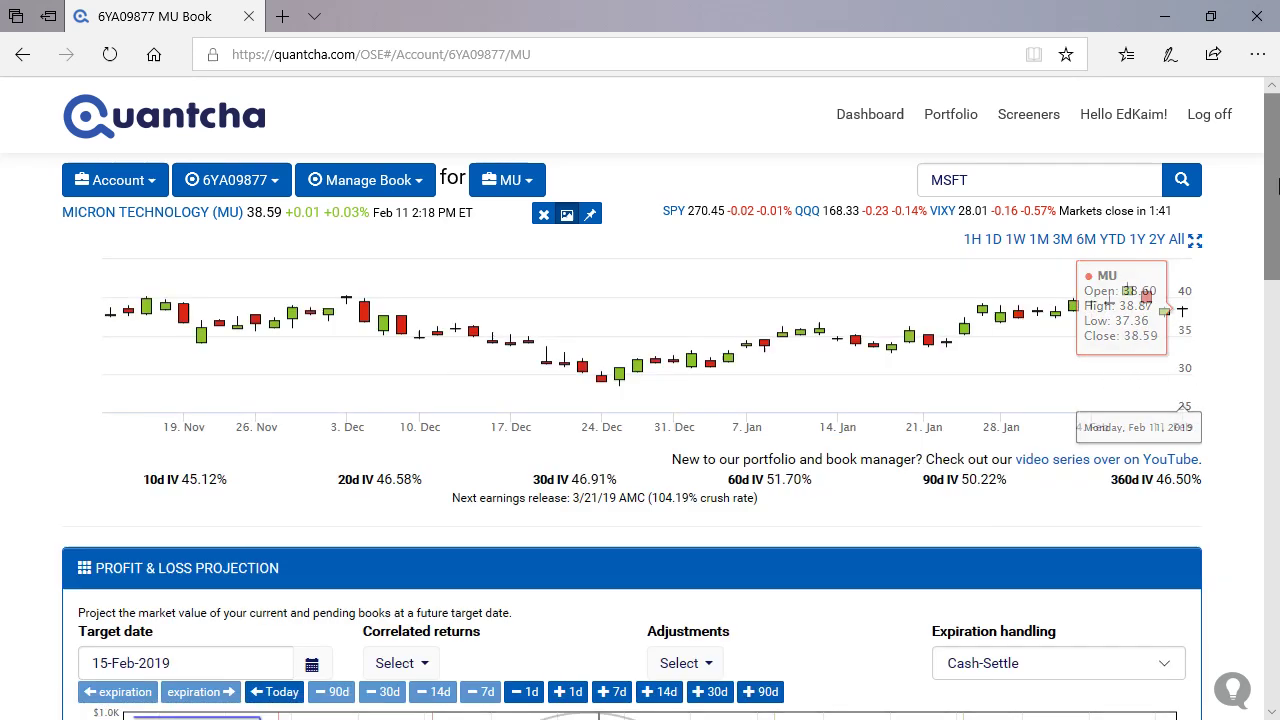
pyautogui.moveTo(1273, 199); pyautogui.dragTo(1273, 307)
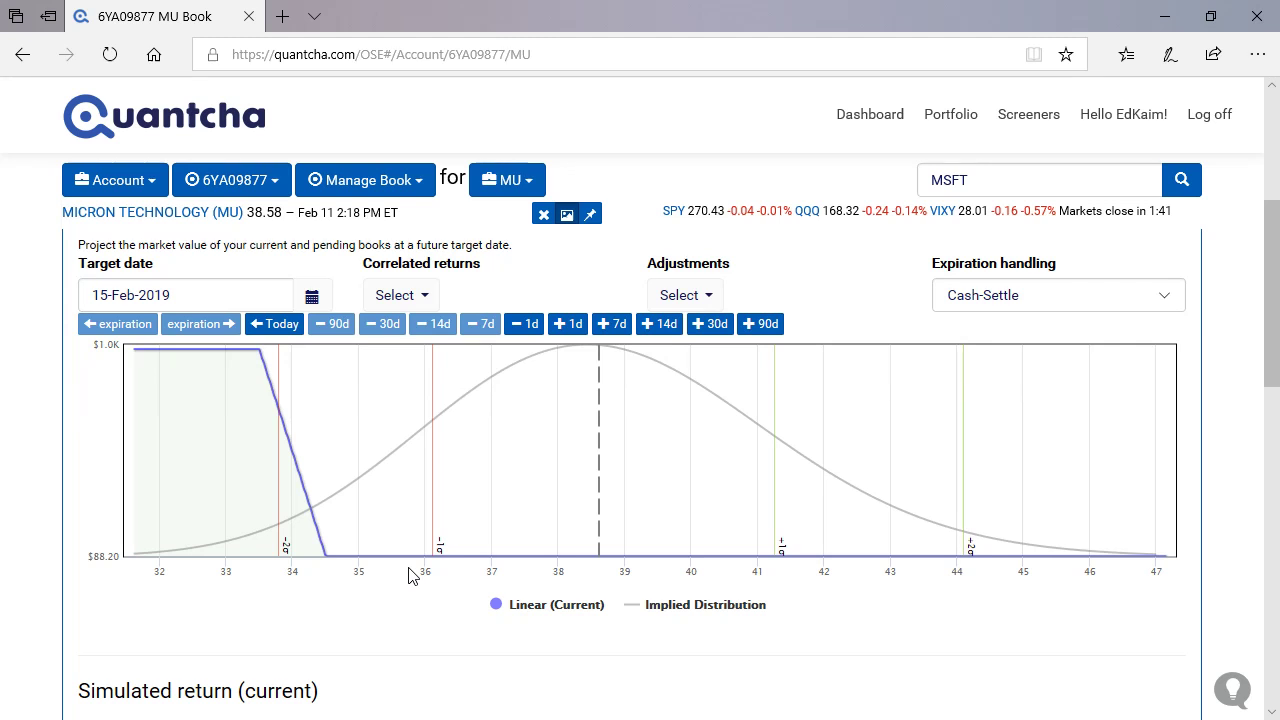
pyautogui.moveTo(526, 561)
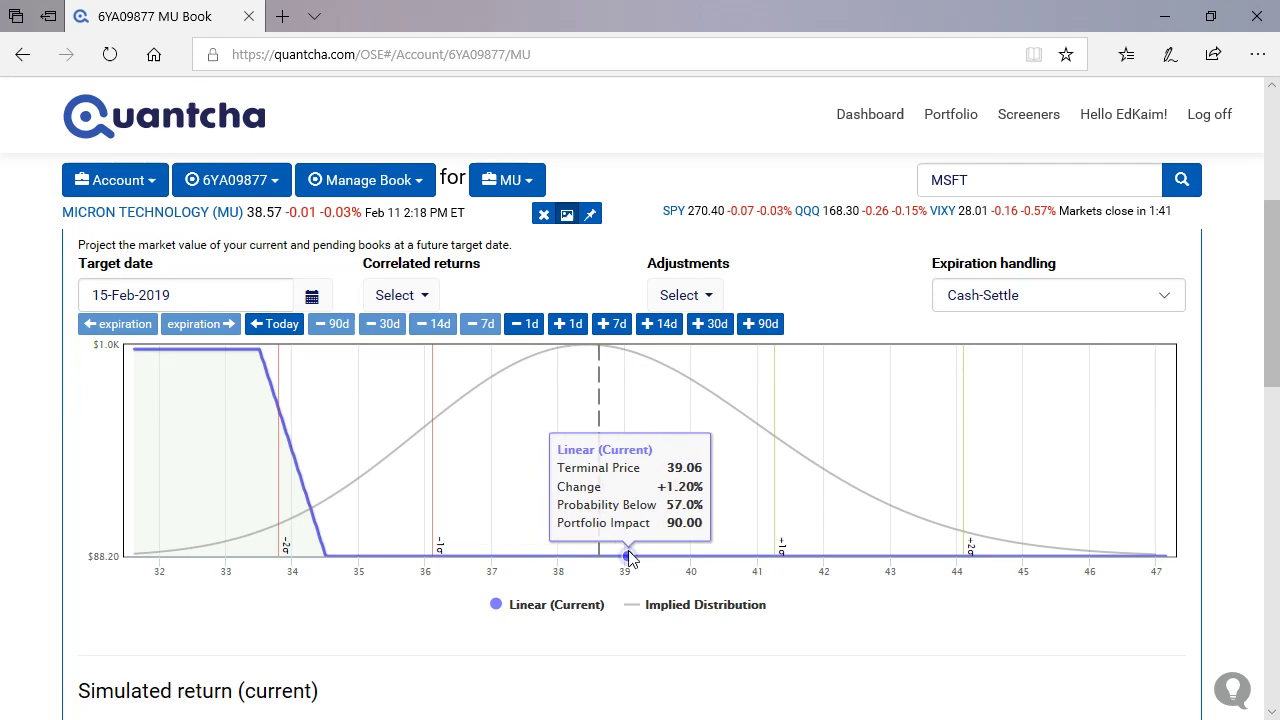
pyautogui.scroll(-6, 628, 558)
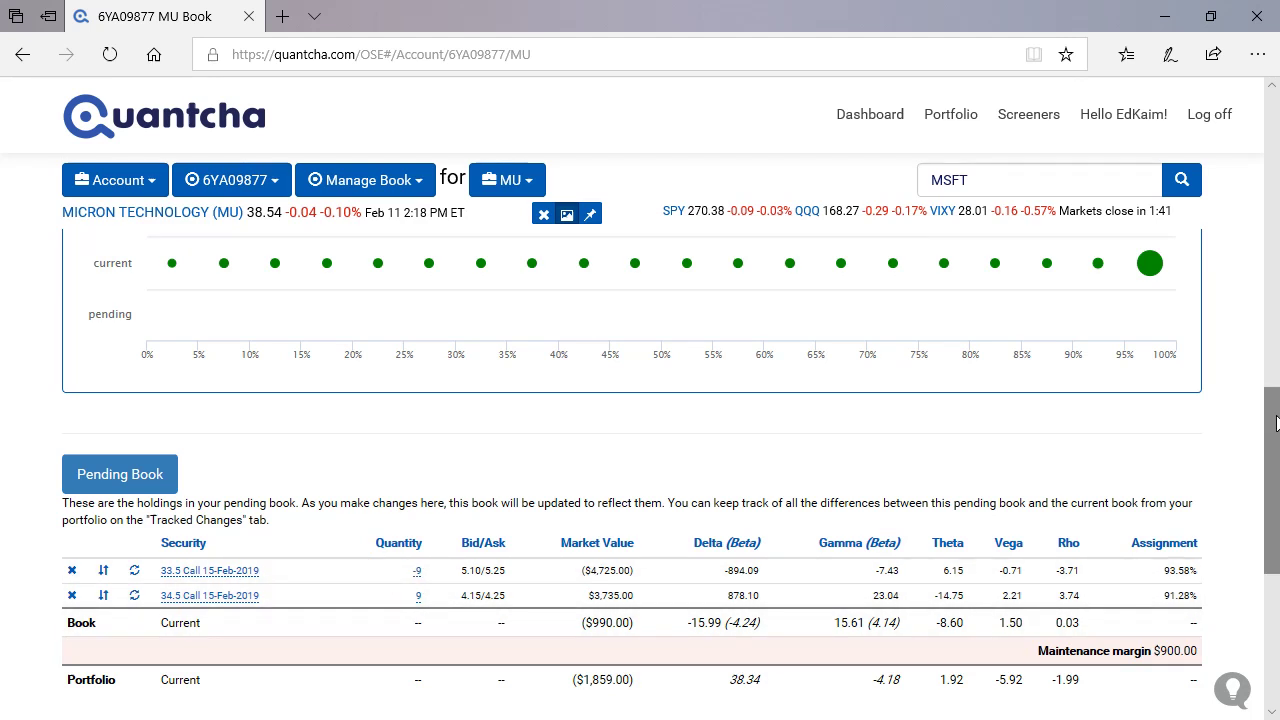
pyautogui.moveTo(1272, 425); pyautogui.dragTo(1276, 235)
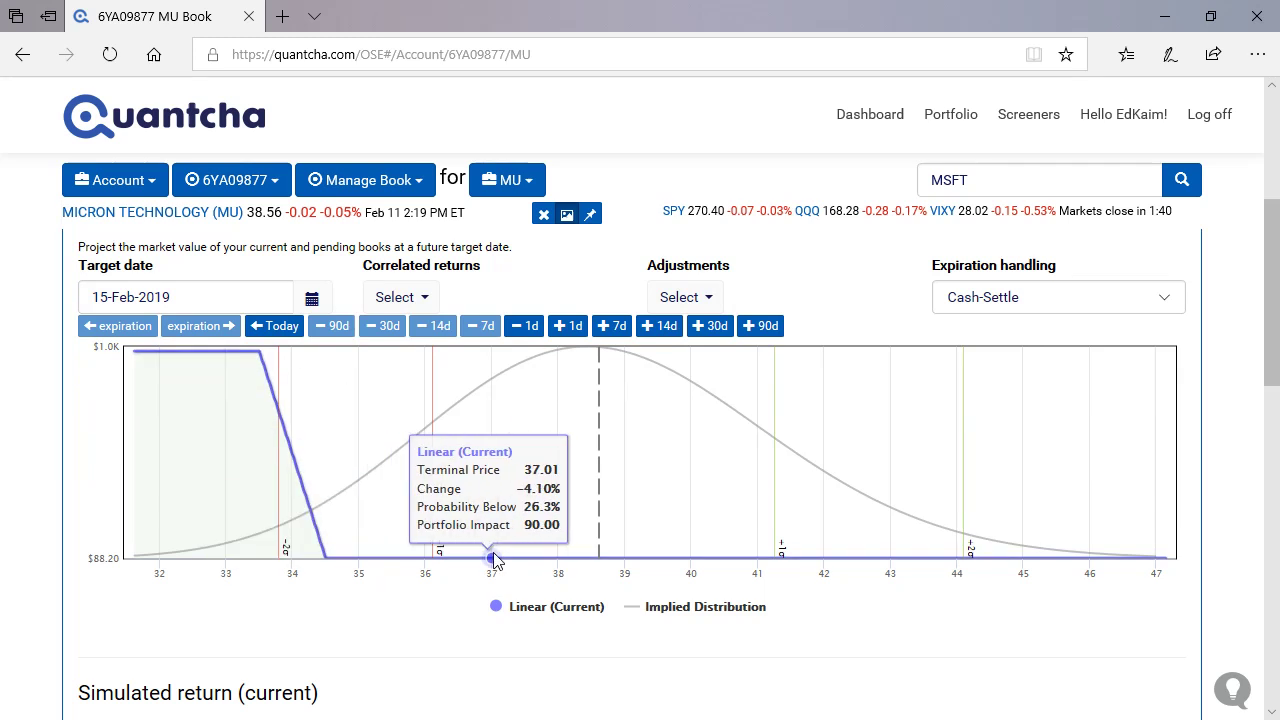
pyautogui.scroll(-5, 517, 457)
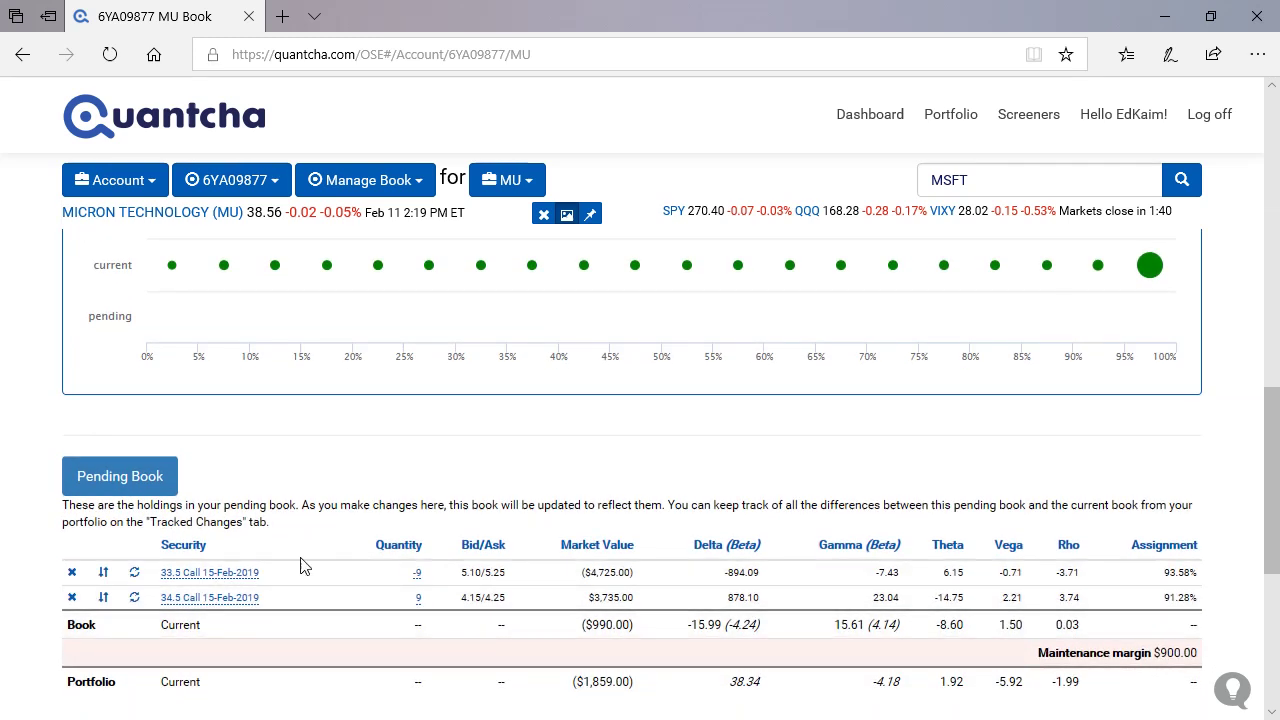
# Roll the short 33.5 Call to a 37 Call in the 15-Feb-2019 expiration.
pyautogui.click(134, 573)
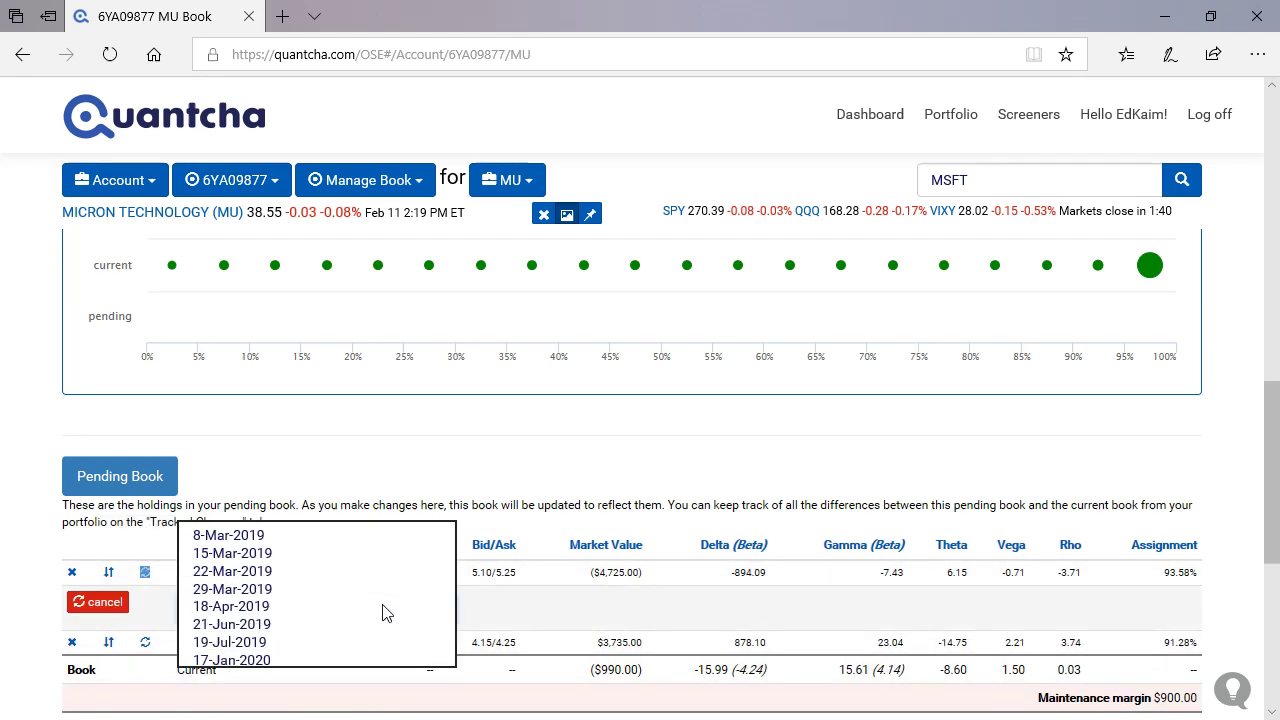
pyautogui.click(318, 484)
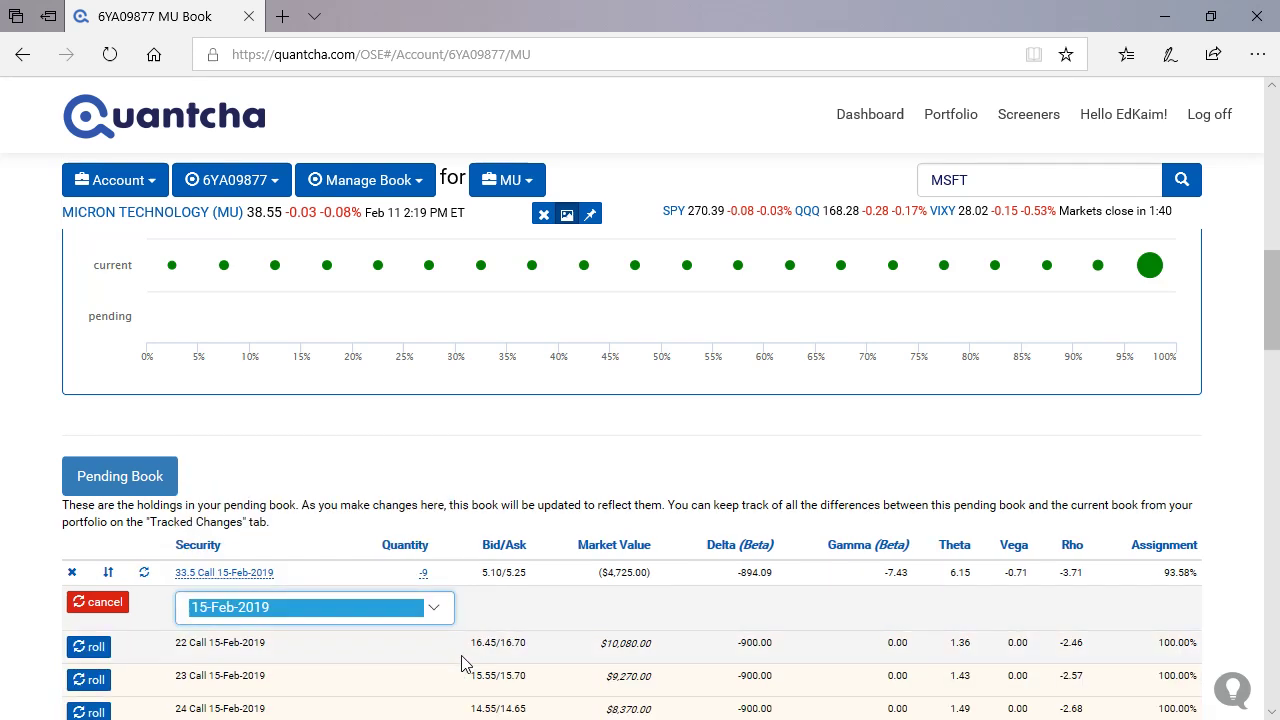
pyautogui.scroll(-7, 462, 663)
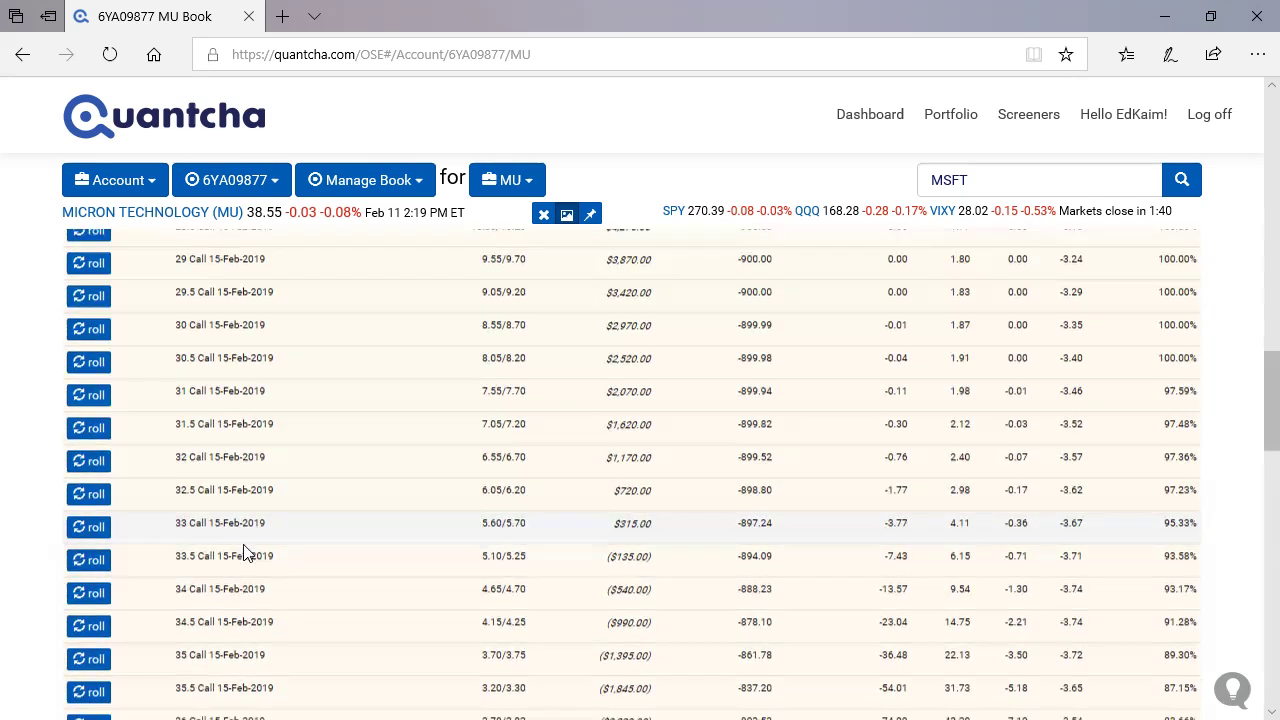
pyautogui.scroll(-3, 245, 553)
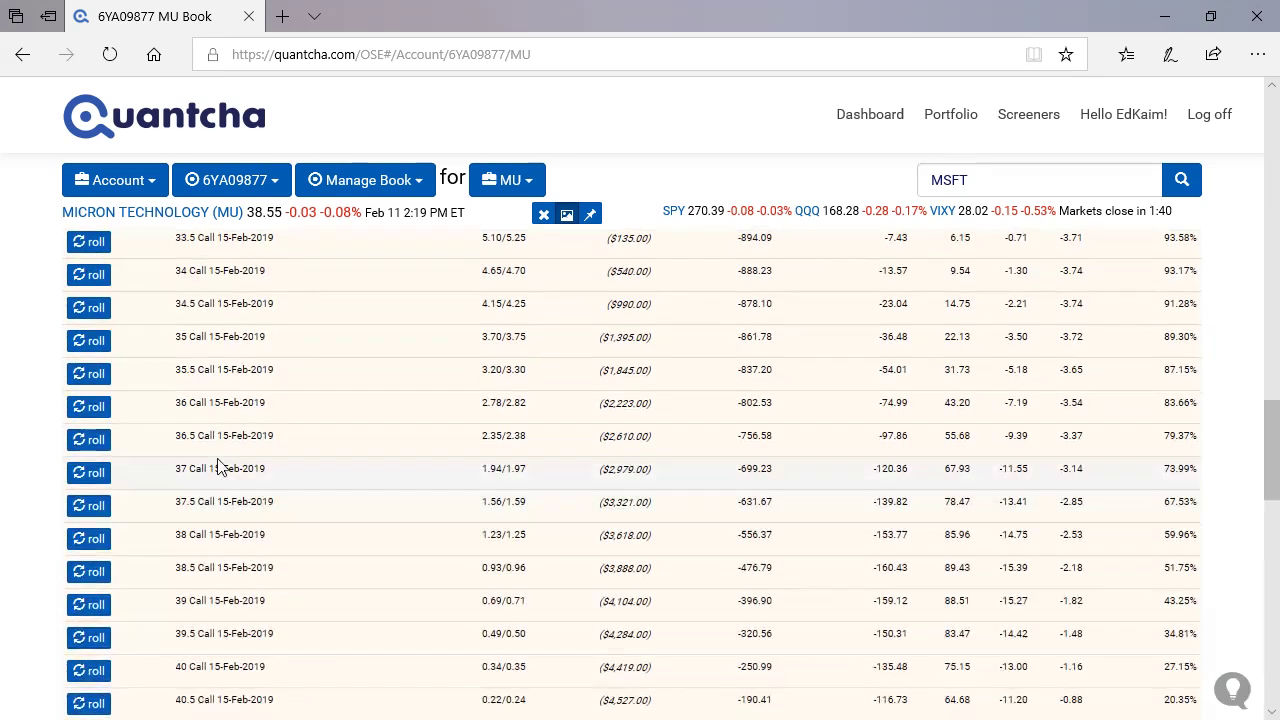
pyautogui.click(84, 479)
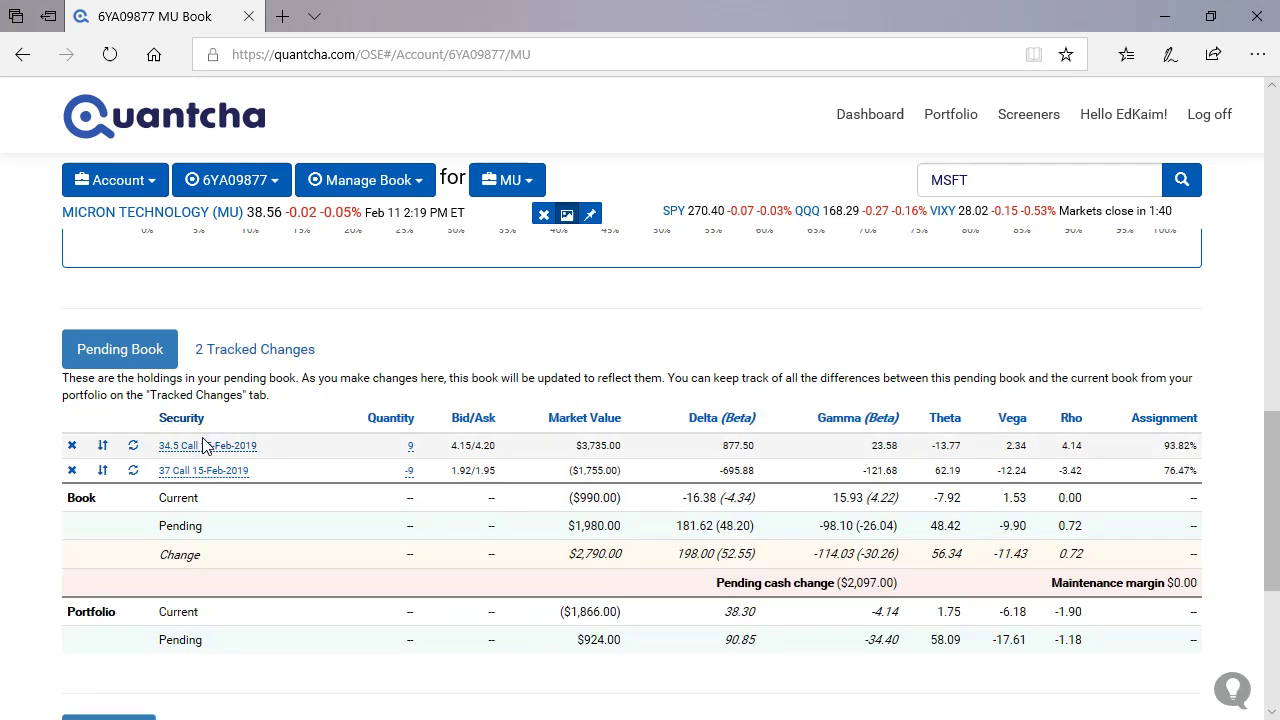
pyautogui.scroll(10, 170, 480)
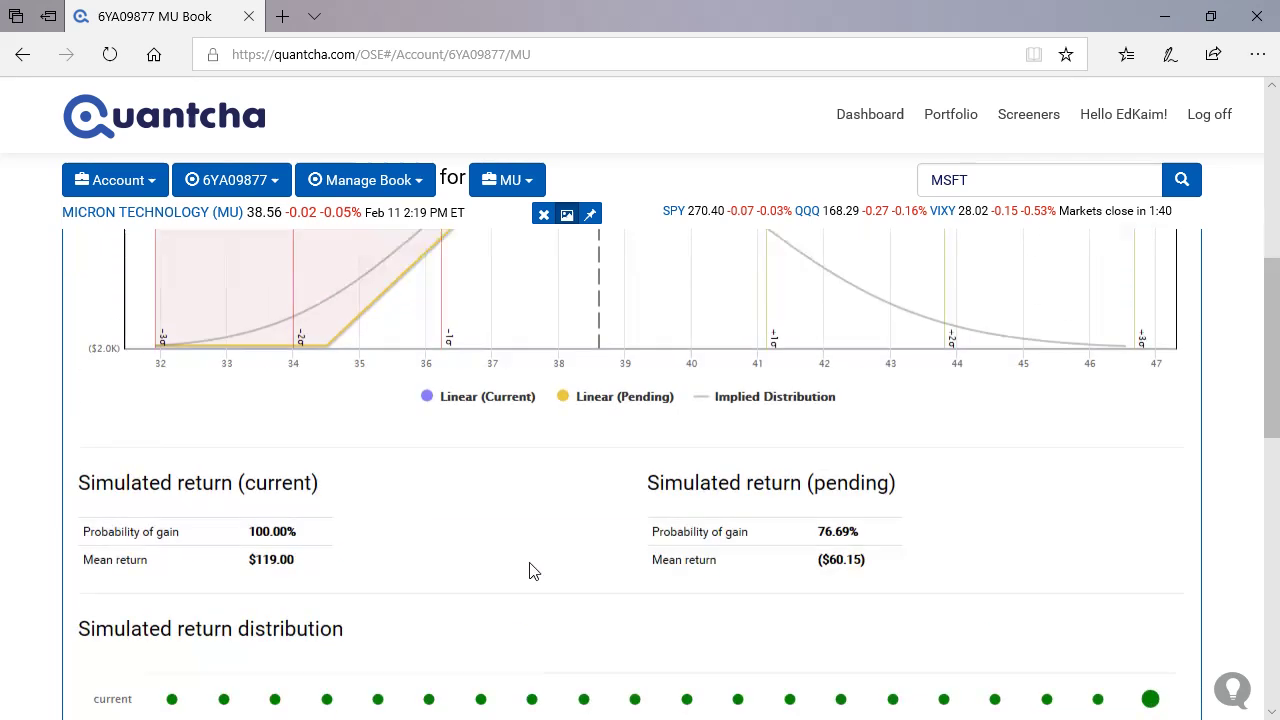
pyautogui.scroll(-3, 794, 610)
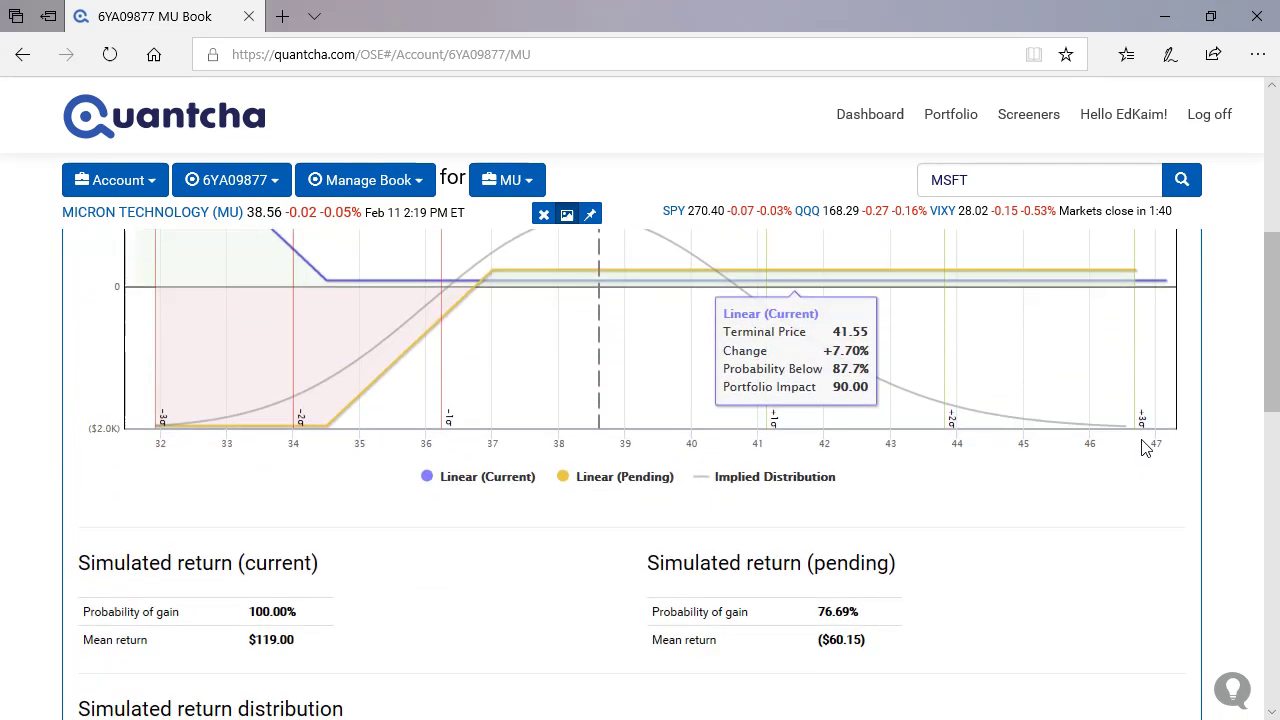
pyautogui.scroll(2, 1268, 358)
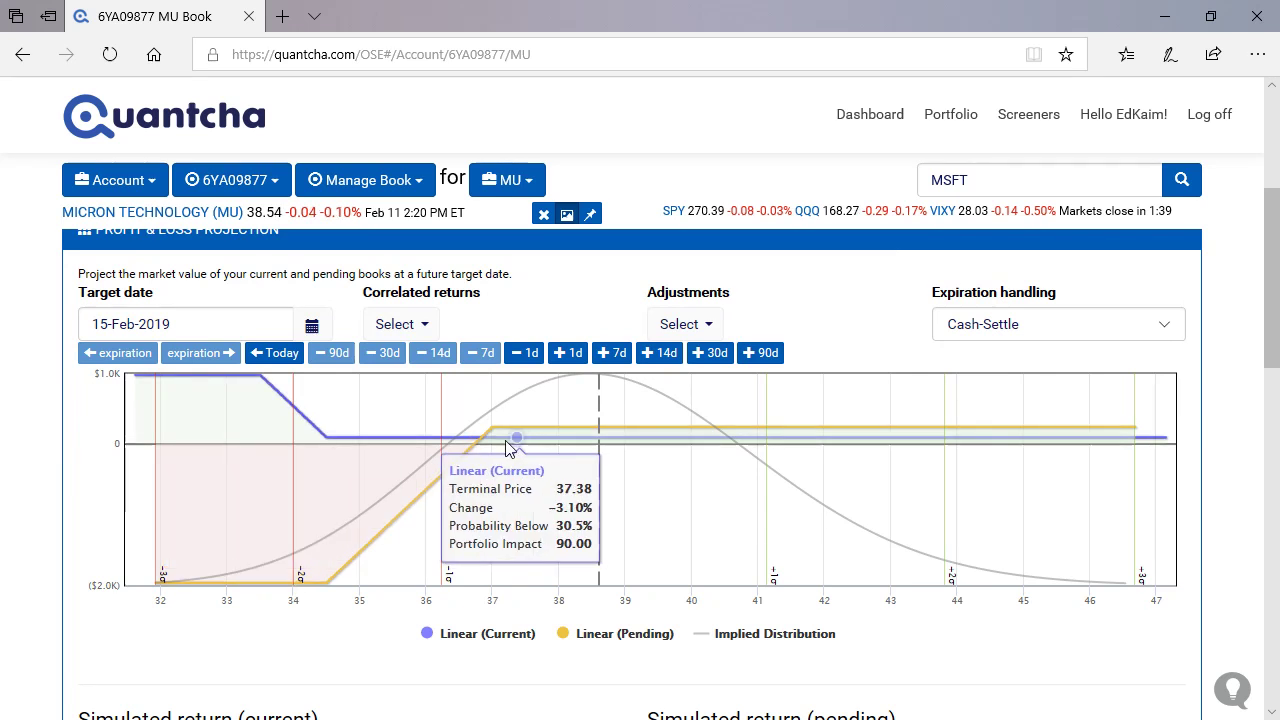
pyautogui.scroll(-3, 541, 589)
pyautogui.scroll(-4, 541, 589)
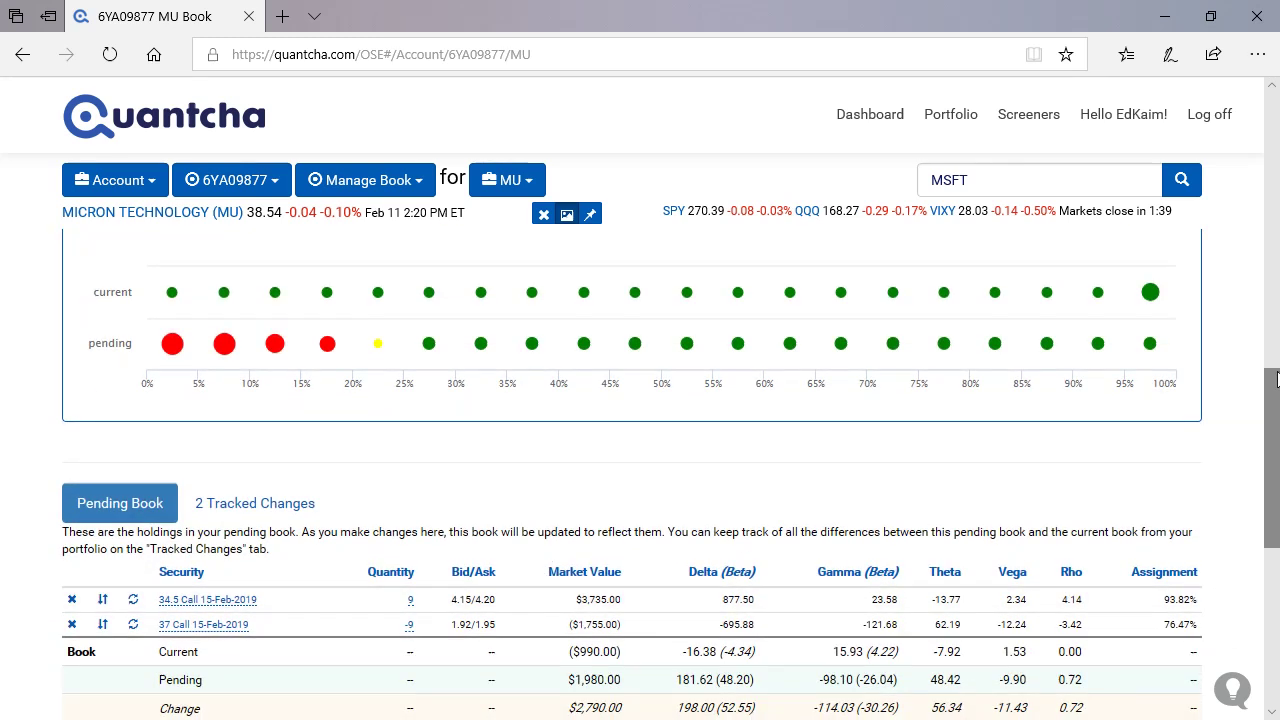
pyautogui.scroll(-2, 543, 599)
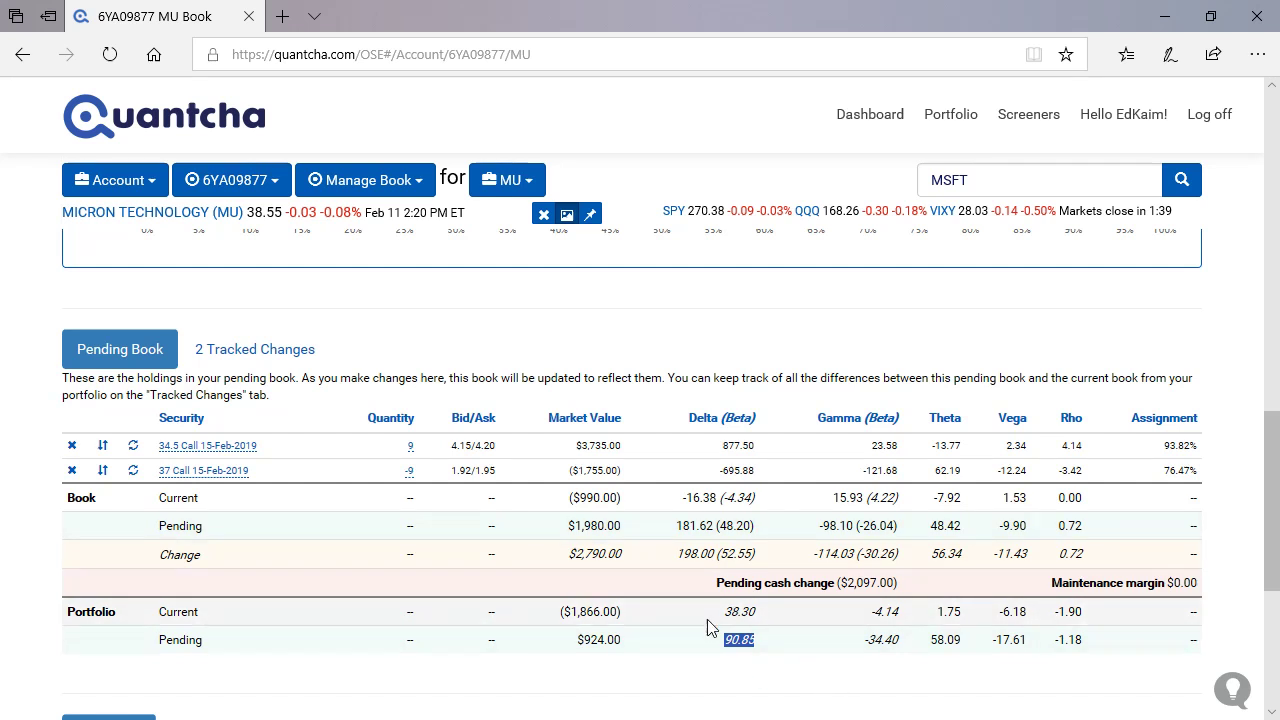
pyautogui.click(773, 649)
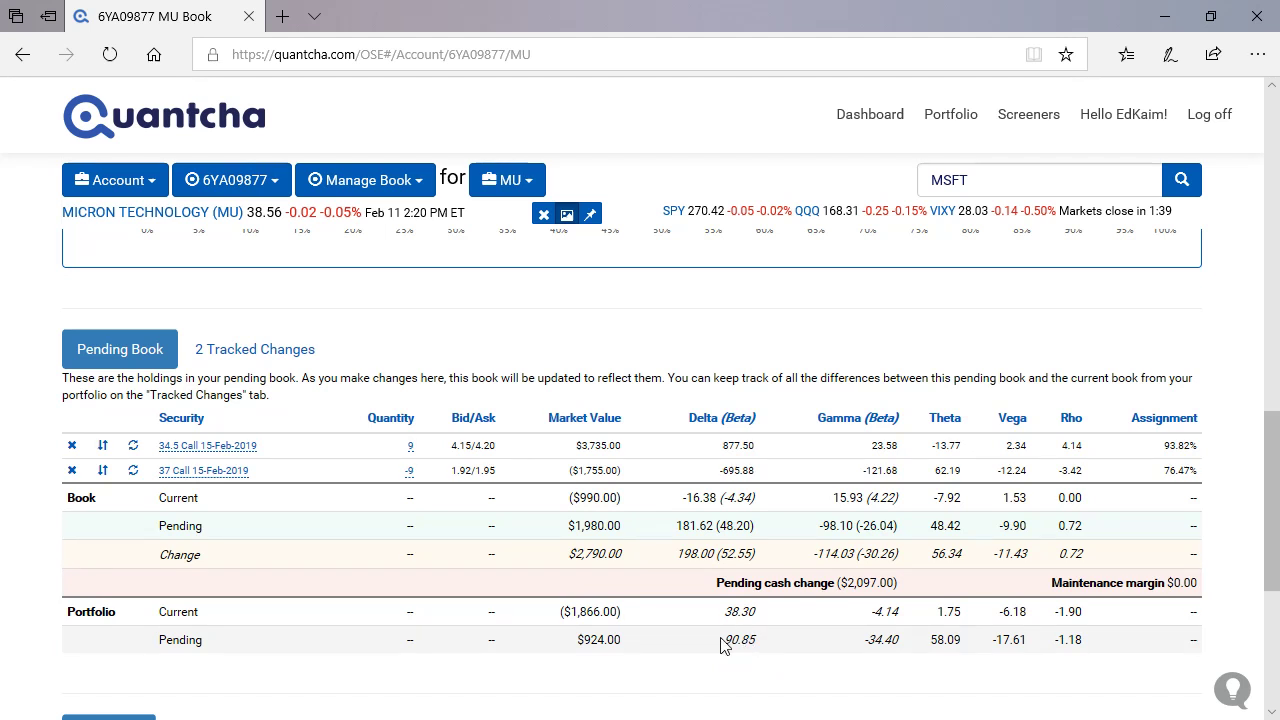
pyautogui.moveTo(724, 641); pyautogui.dragTo(775, 638)
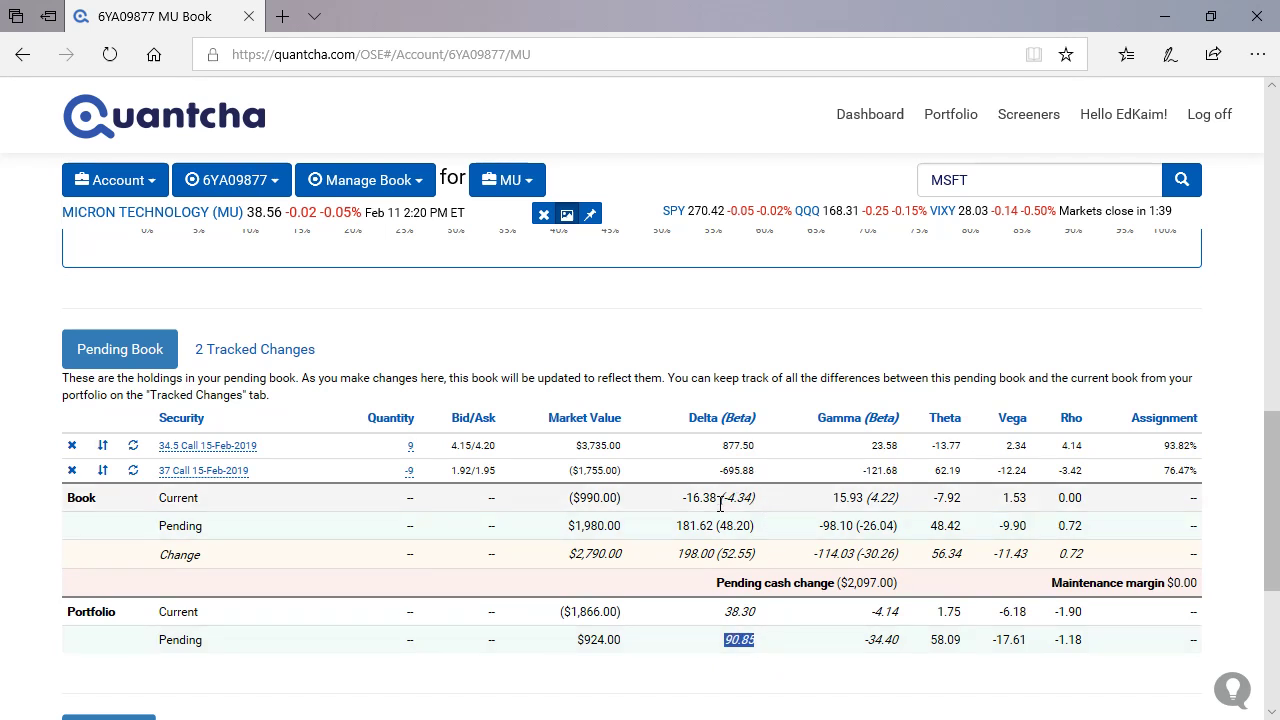
pyautogui.moveTo(723, 500); pyautogui.dragTo(758, 502)
pyautogui.moveTo(723, 528); pyautogui.dragTo(755, 527)
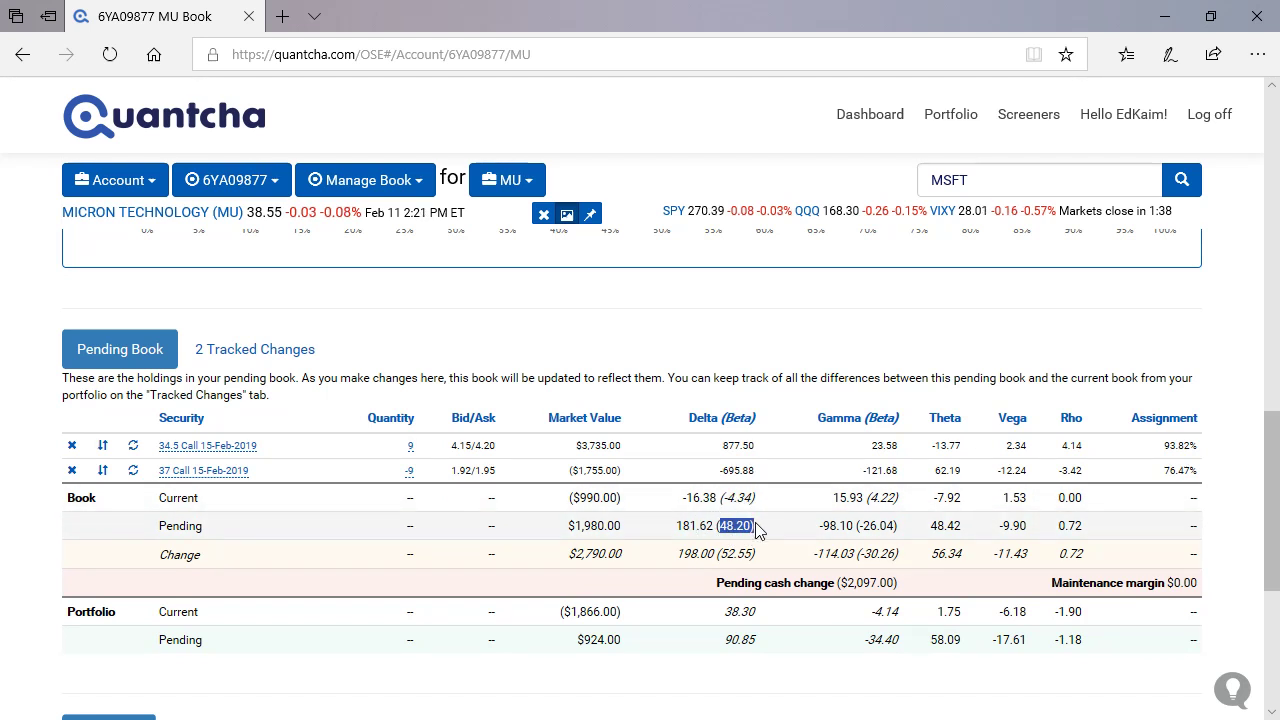
pyautogui.scroll(6, 757, 530)
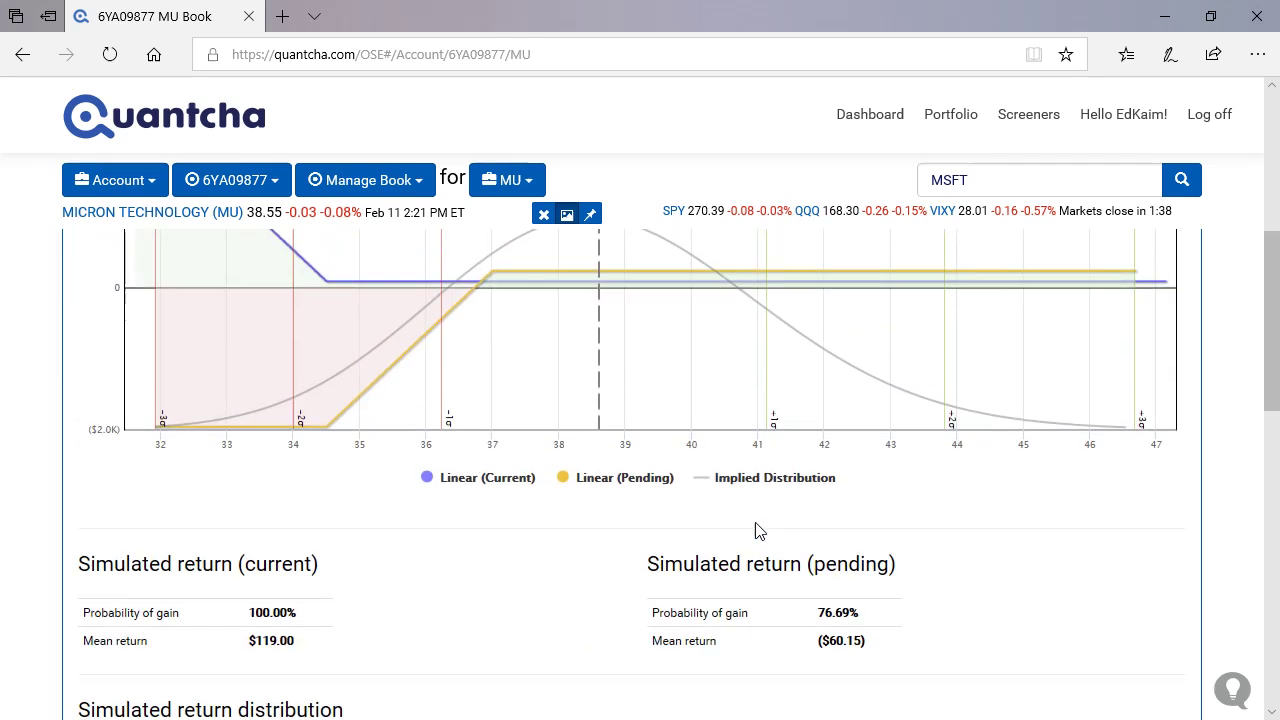
pyautogui.scroll(2, 757, 530)
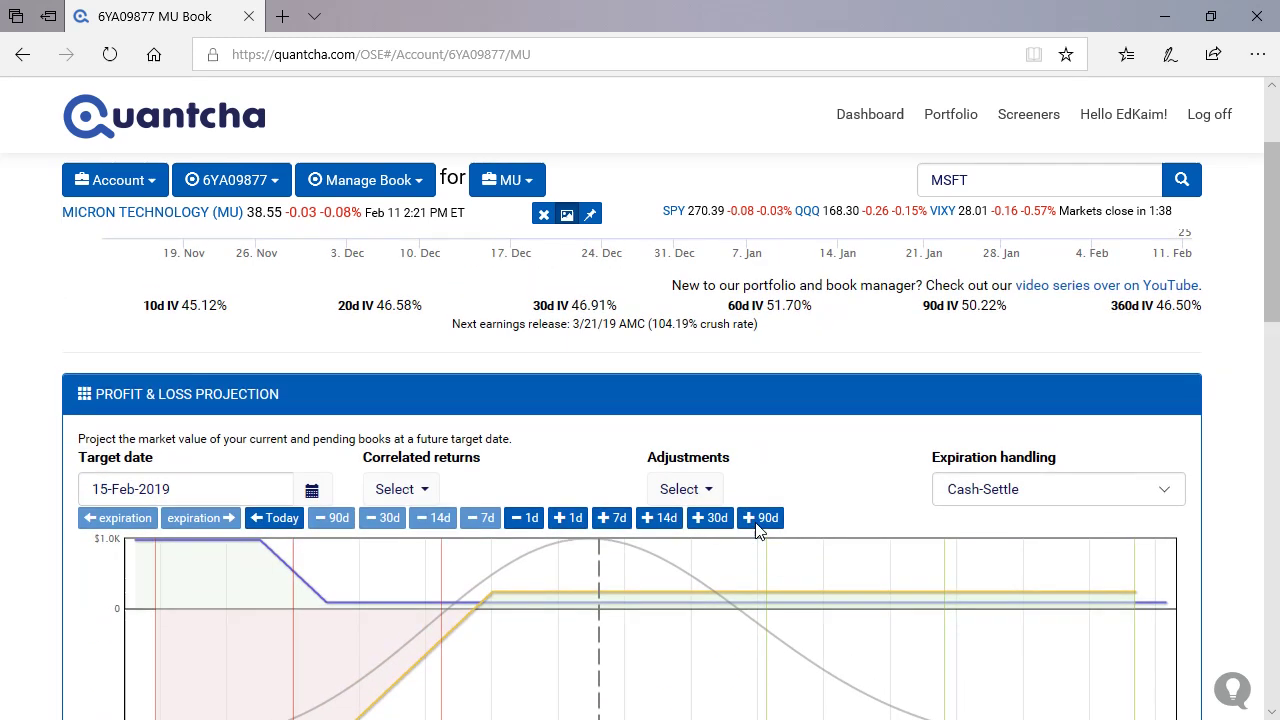
pyautogui.scroll(-5, 757, 530)
pyautogui.scroll(5, 940, 600)
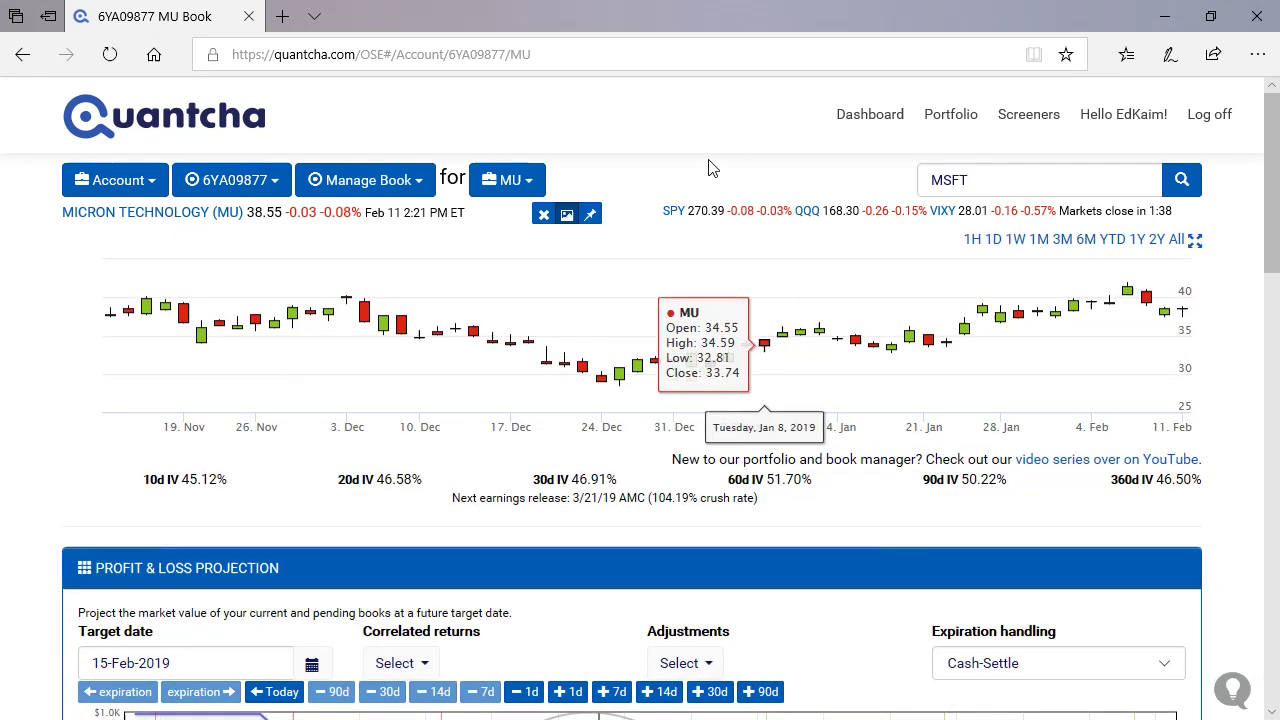
# Open the stock screener and reset all stock filters to their defaults.
pyautogui.click(1006, 116)
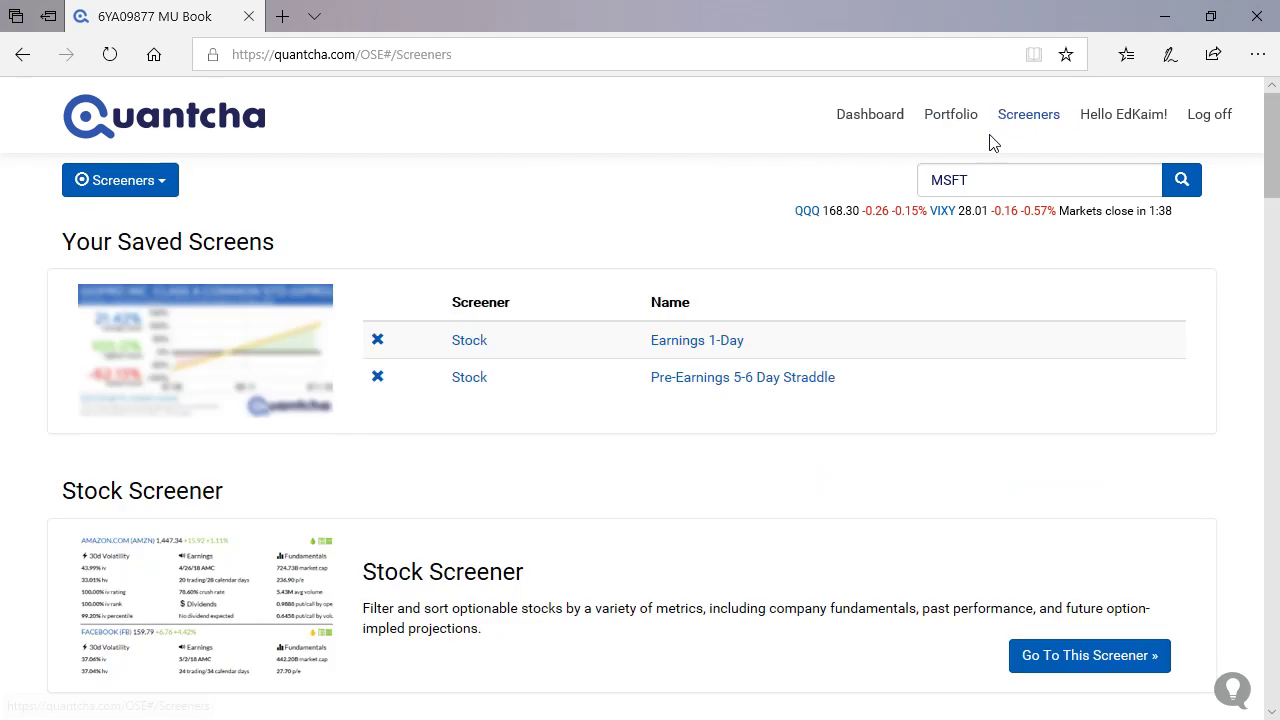
pyautogui.click(1114, 676)
pyautogui.scroll(-3, 430, 497)
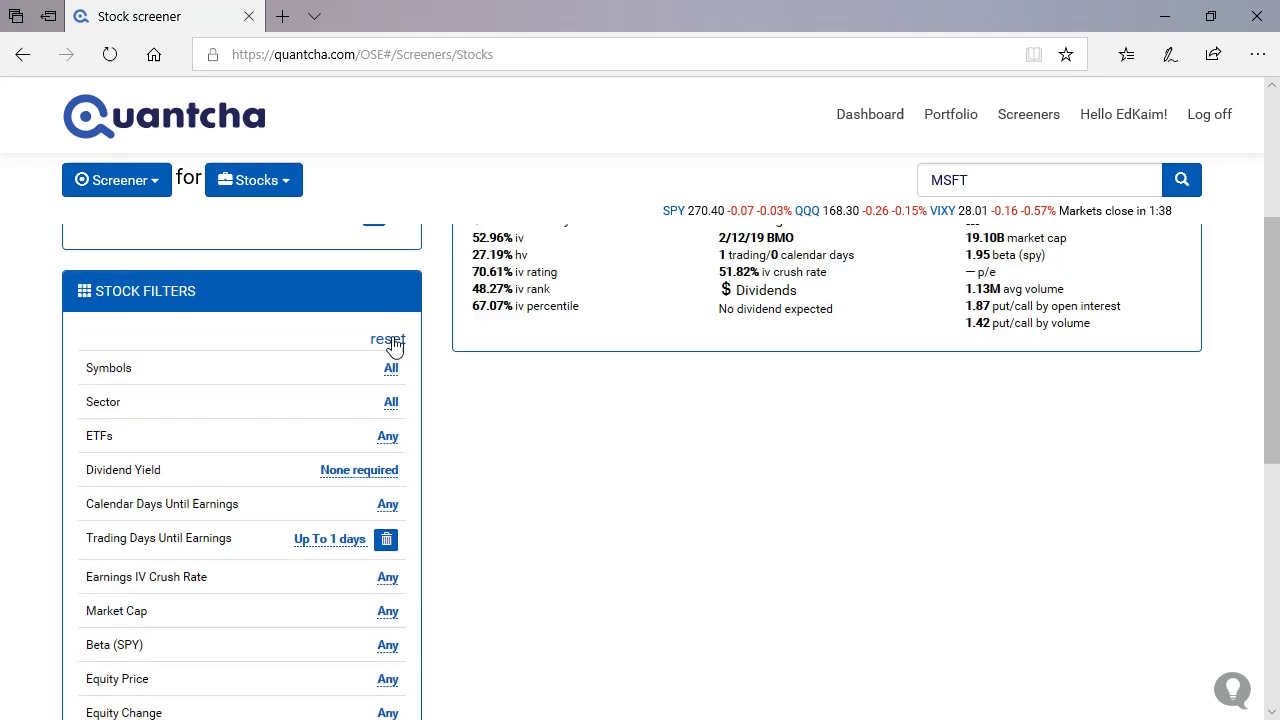
pyautogui.doubleClick(388, 340)
# Sort the screener results by Equity Change.
pyautogui.click(231, 524)
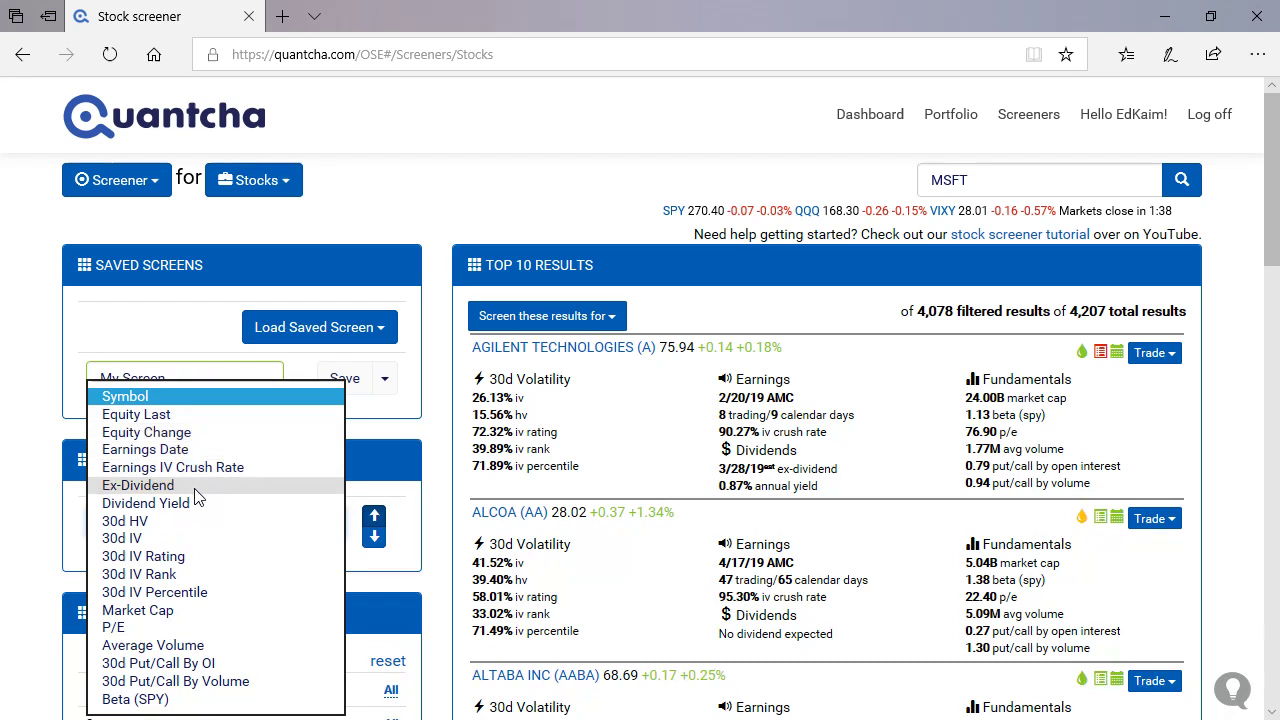
pyautogui.click(138, 485)
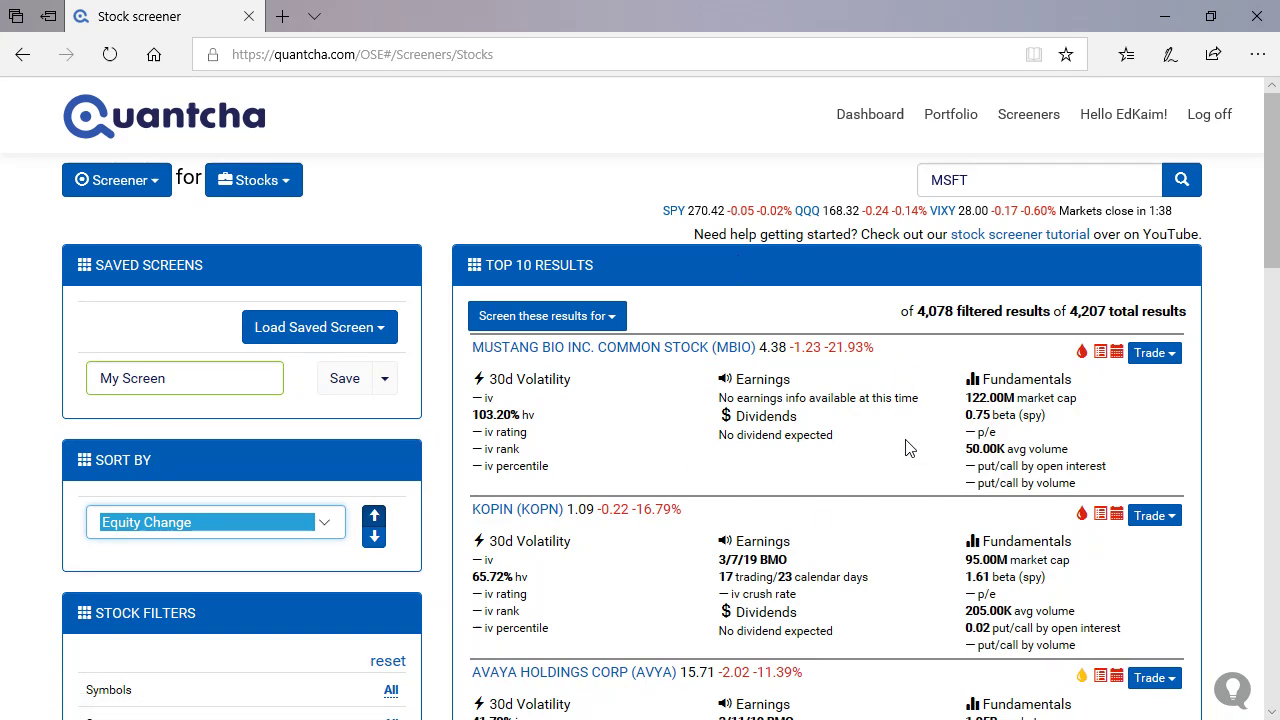
pyautogui.scroll(-3, 928, 540)
pyautogui.scroll(3, 700, 560)
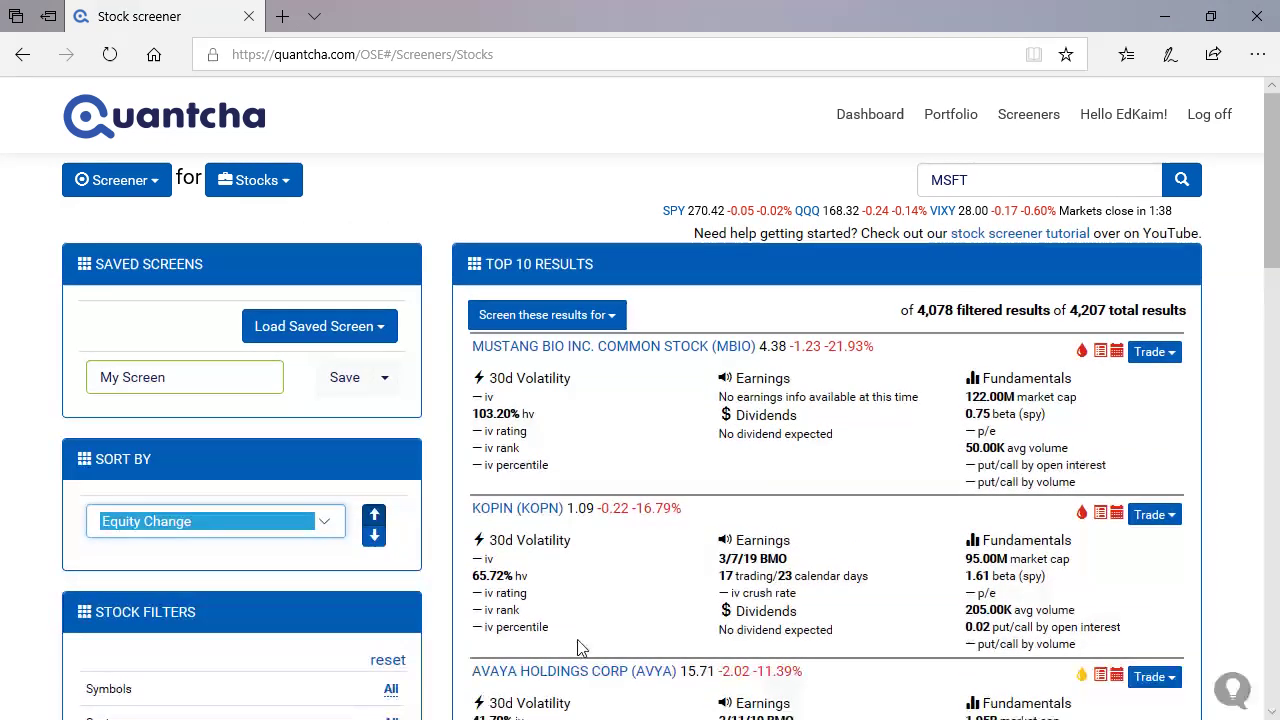
pyautogui.scroll(-10, 571, 508)
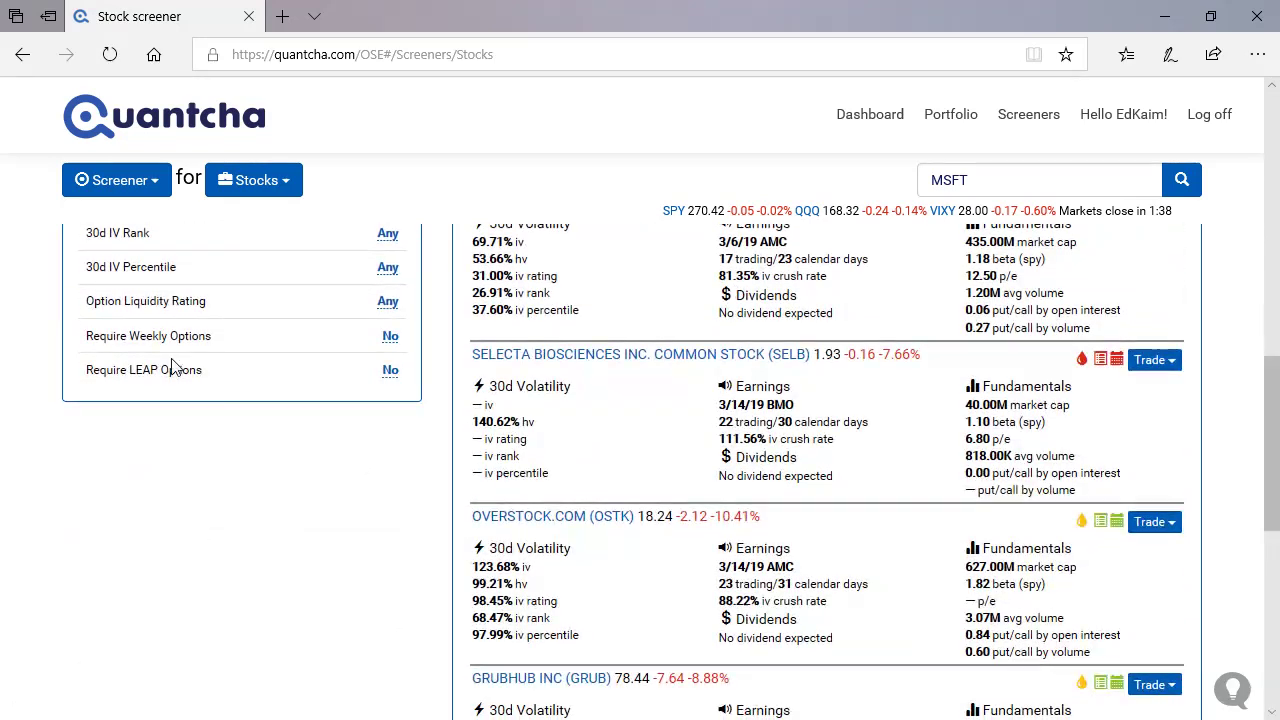
# Set the Option Liquidity Rating filter to At Least Good.
pyautogui.click(387, 302)
pyautogui.click(150, 322)
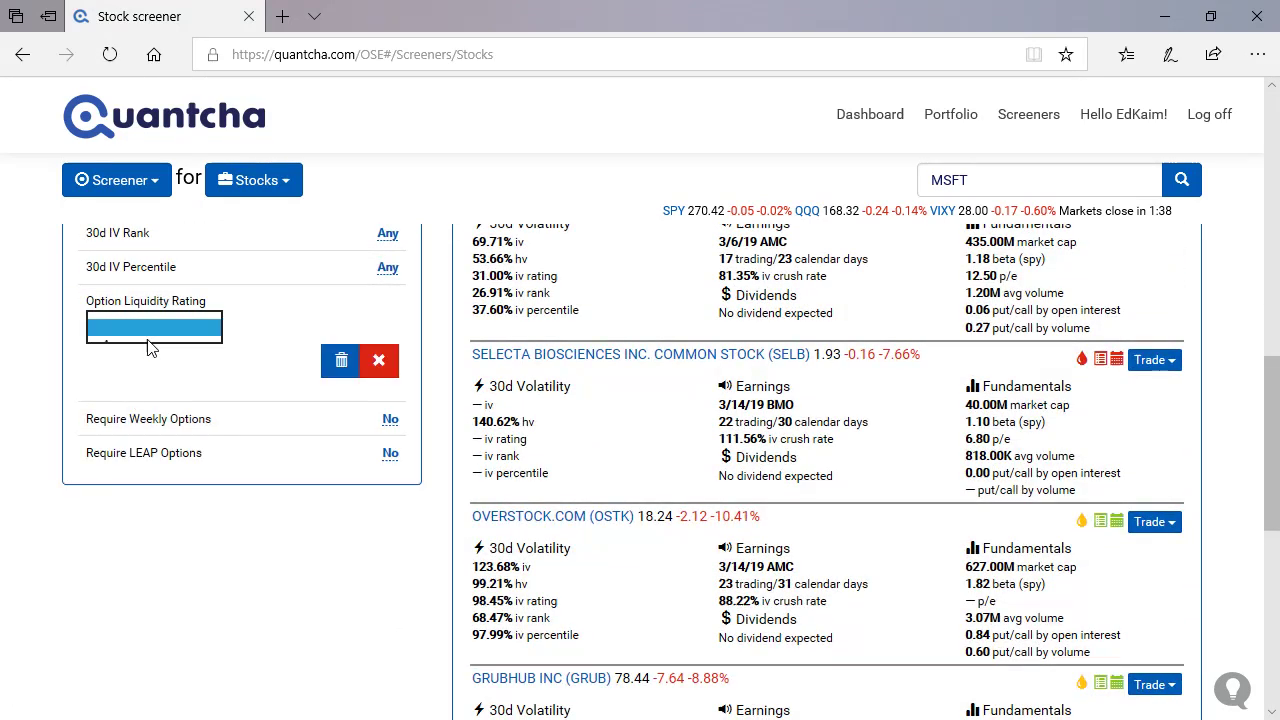
pyautogui.click(135, 399)
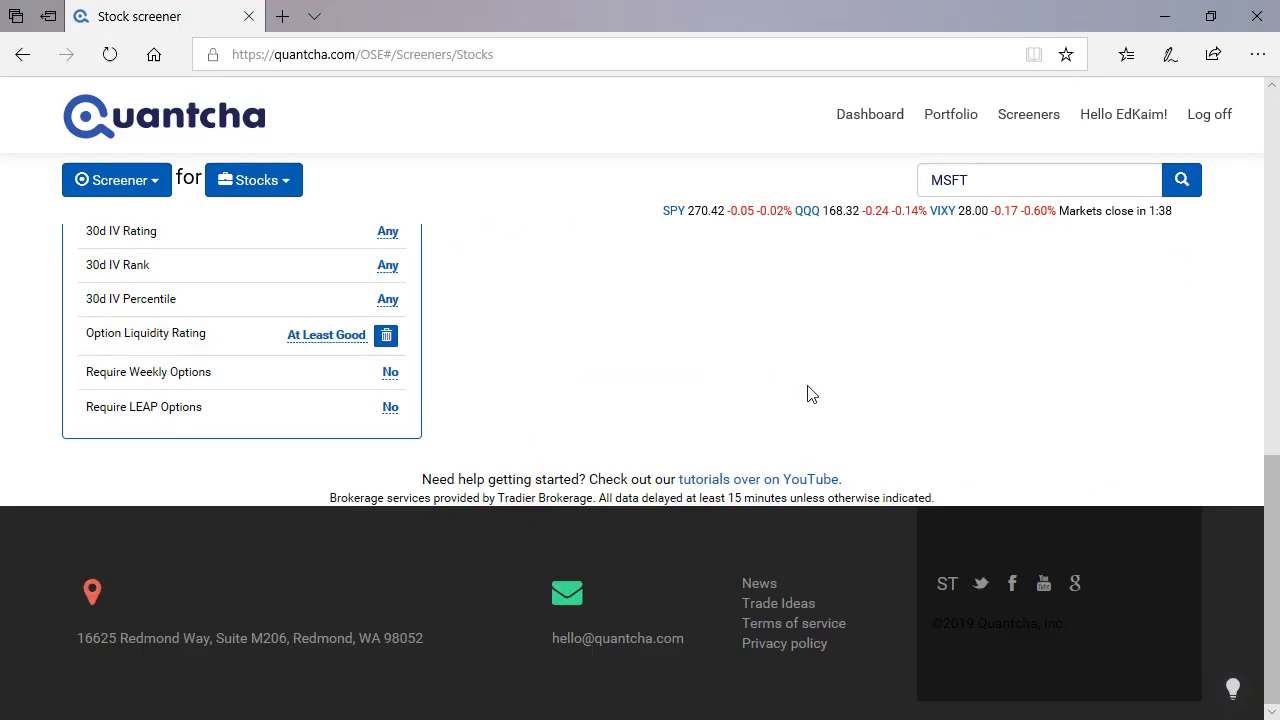
pyautogui.scroll(12, 900, 398)
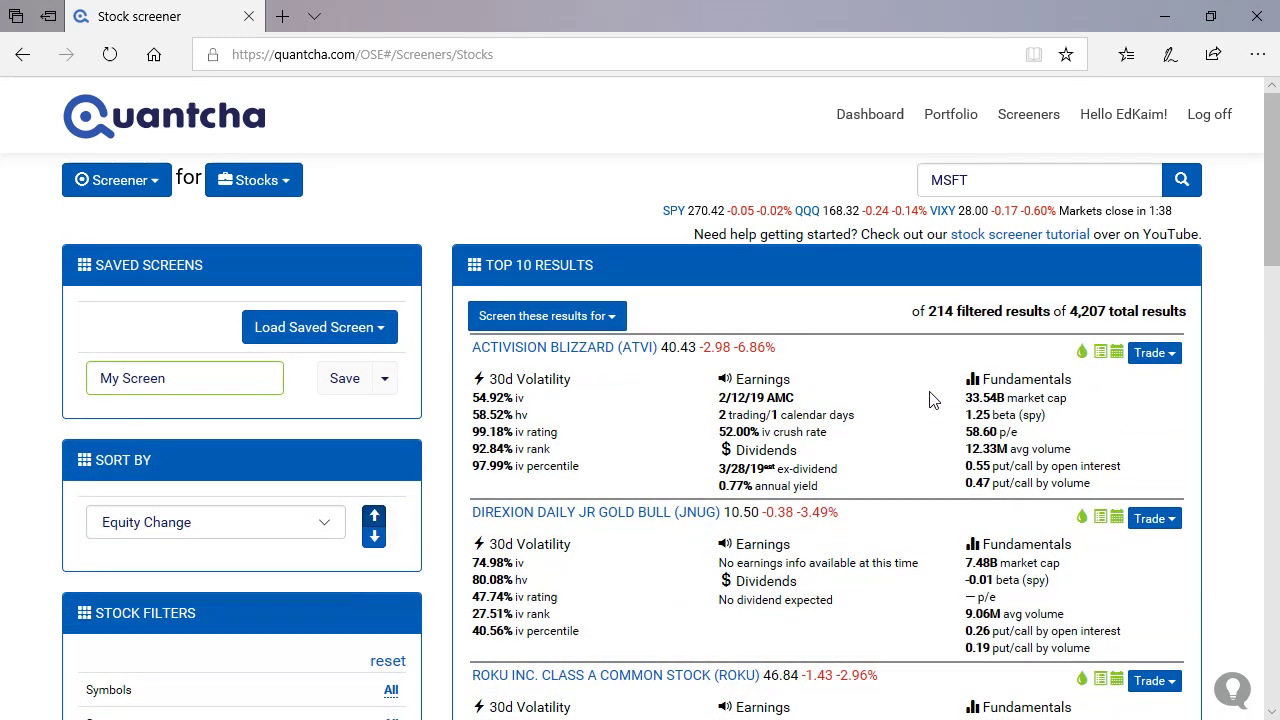
pyautogui.scroll(-1, 1000, 360)
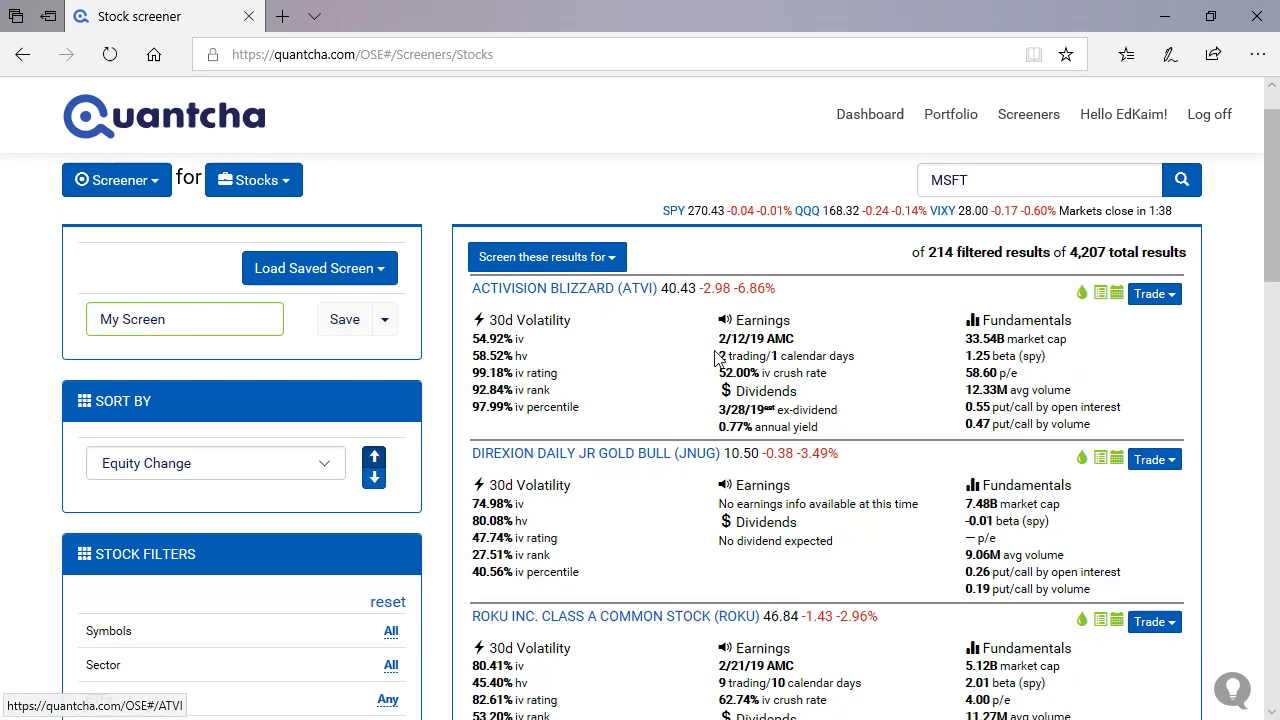
# Review the 214 filtered results, including ATVI's days until earnings, ROKU, and the sort options.
pyautogui.moveTo(719, 356); pyautogui.dragTo(793, 345)
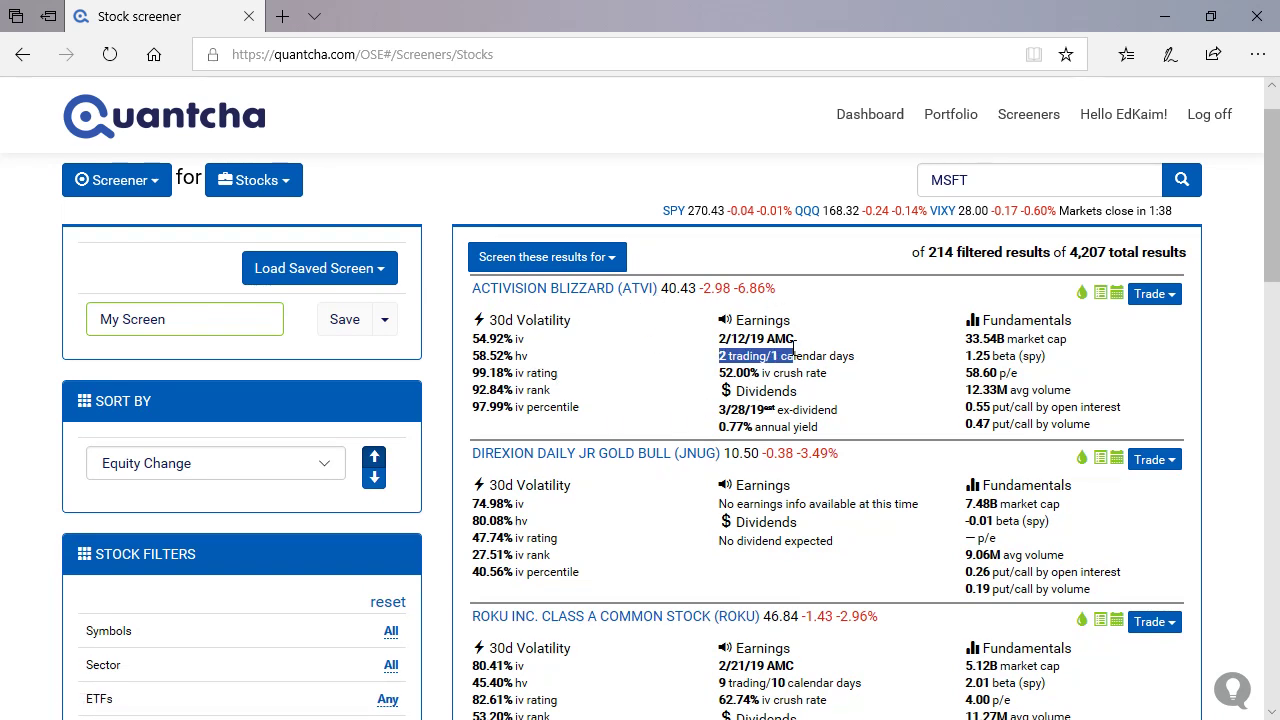
pyautogui.click(846, 530)
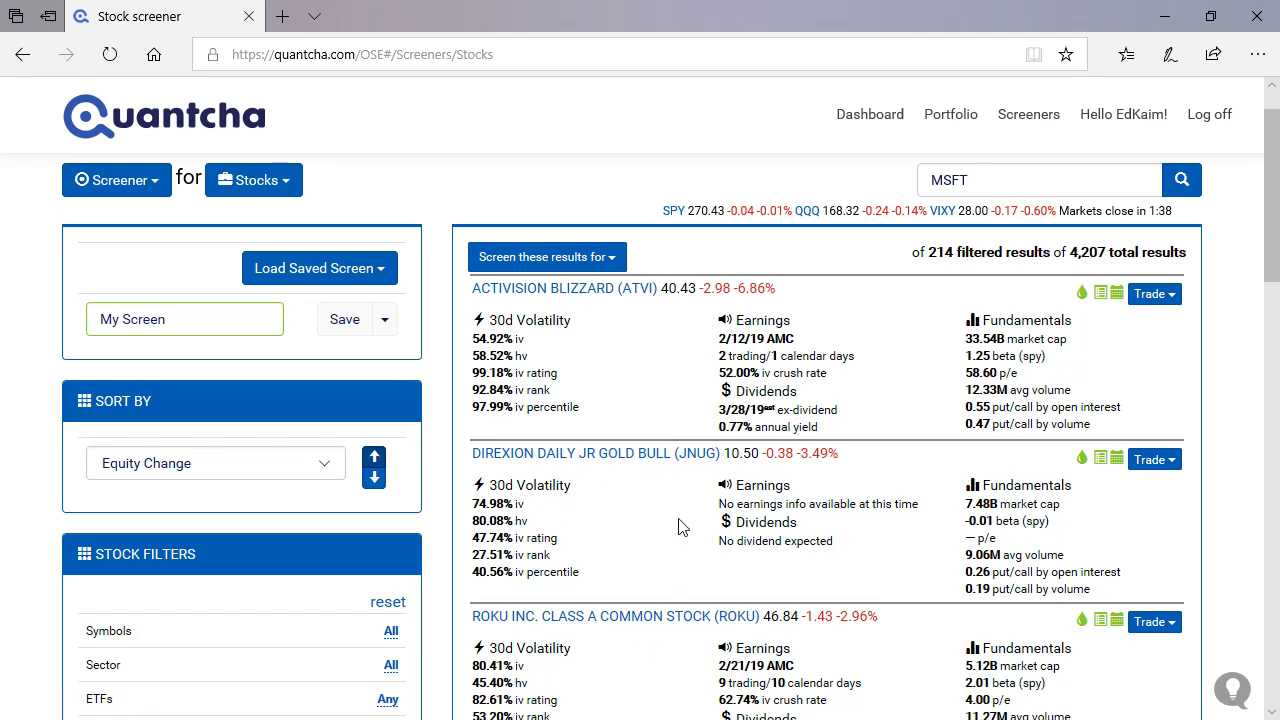
pyautogui.moveTo(598, 651); pyautogui.dragTo(470, 618)
pyautogui.click(787, 683)
pyautogui.moveTo(1275, 258); pyautogui.dragTo(1272, 380)
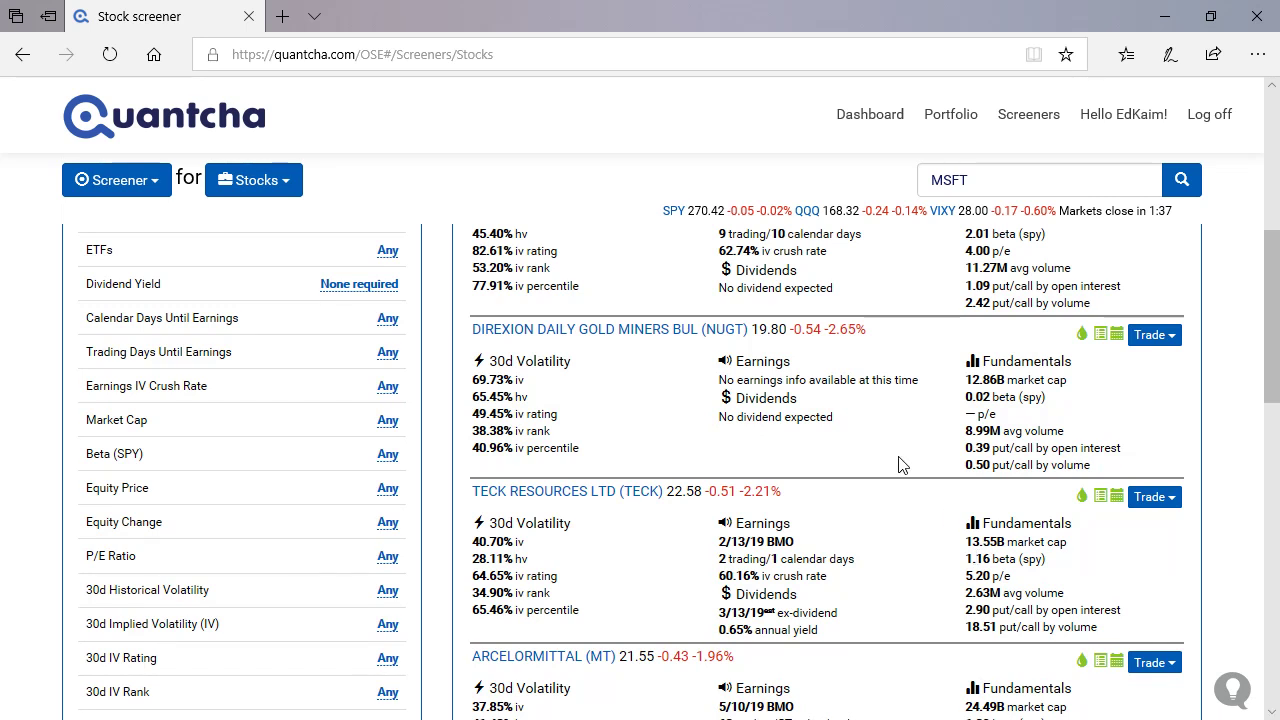
pyautogui.scroll(5, 898, 464)
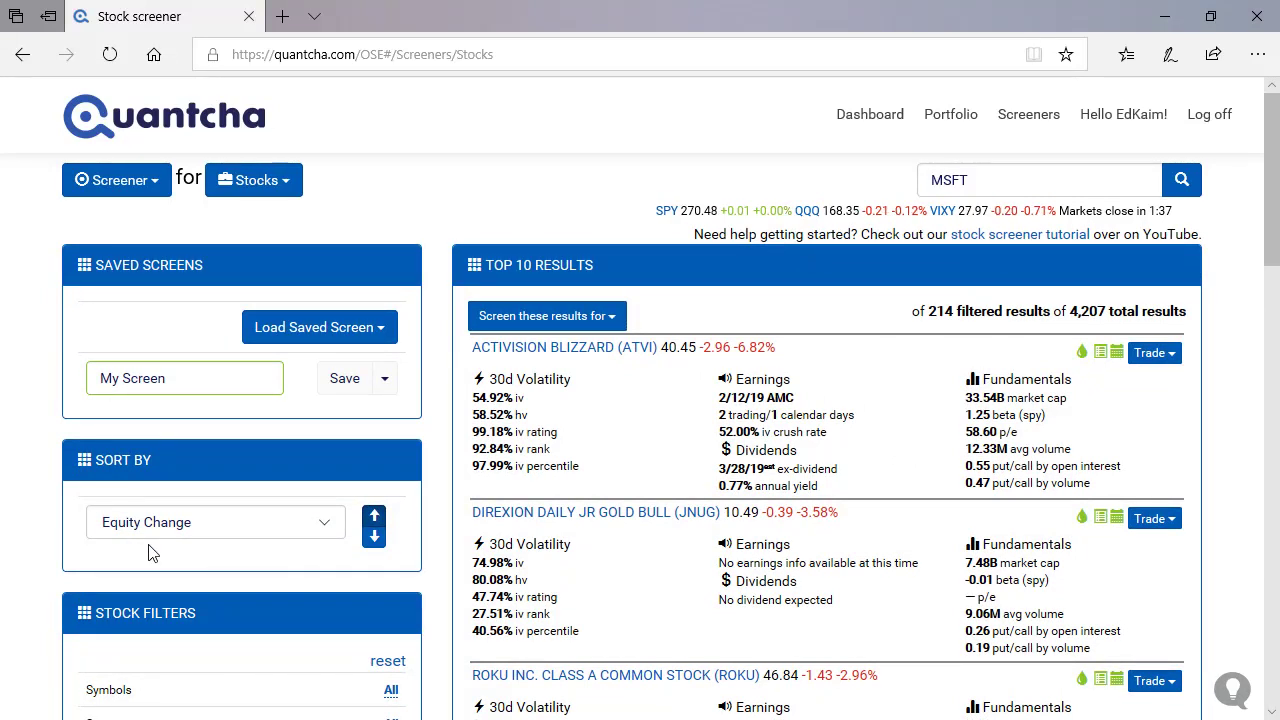
pyautogui.click(174, 538)
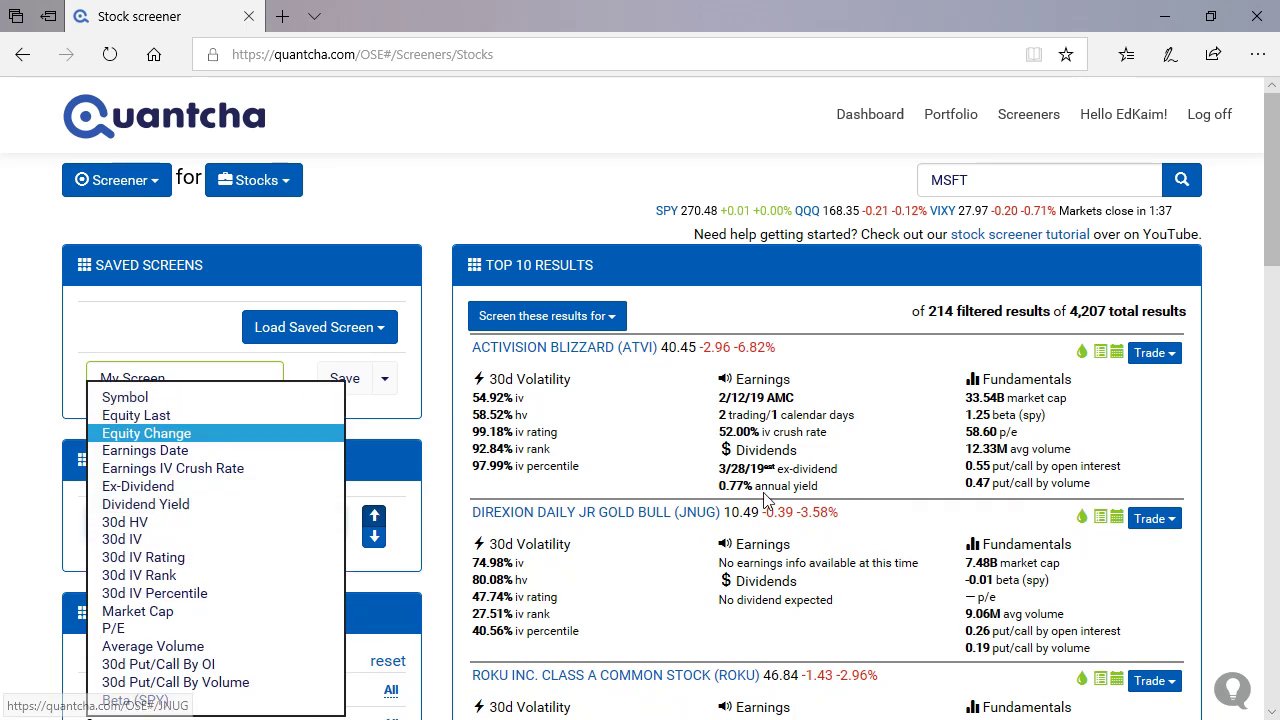
pyautogui.scroll(-1, 922, 462)
pyautogui.scroll(-6, 922, 462)
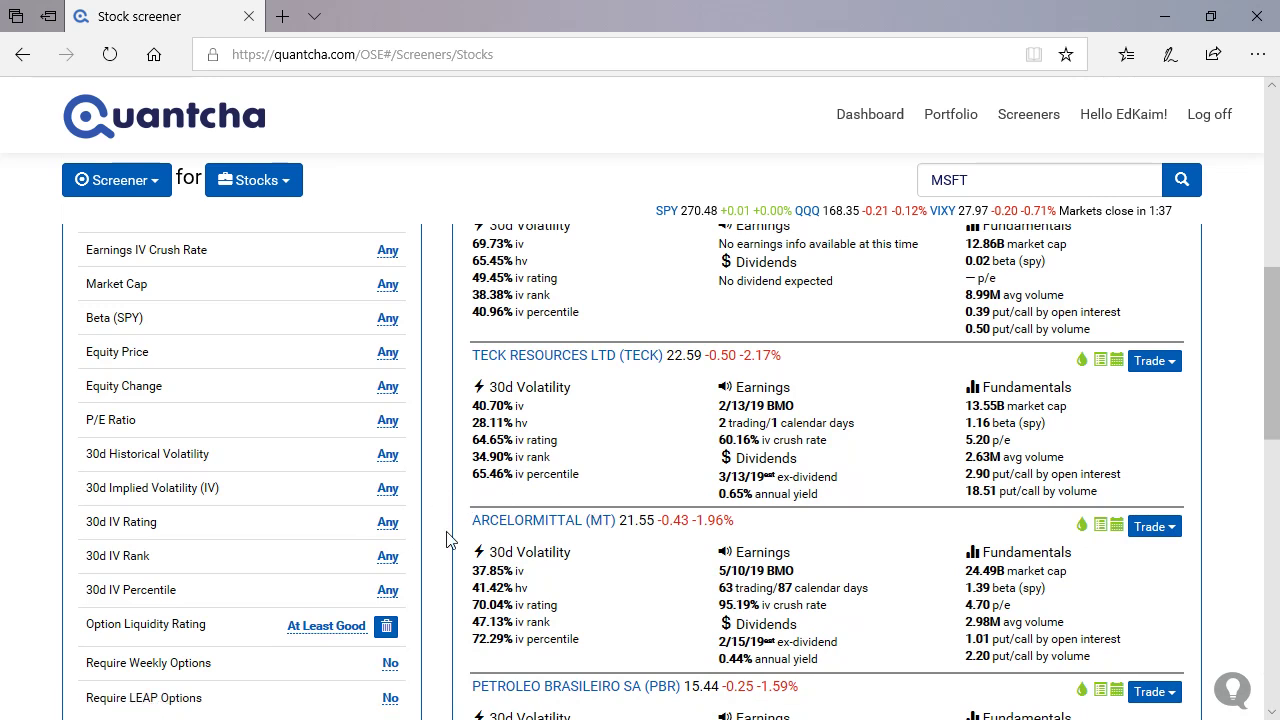
pyautogui.scroll(-3, 575, 545)
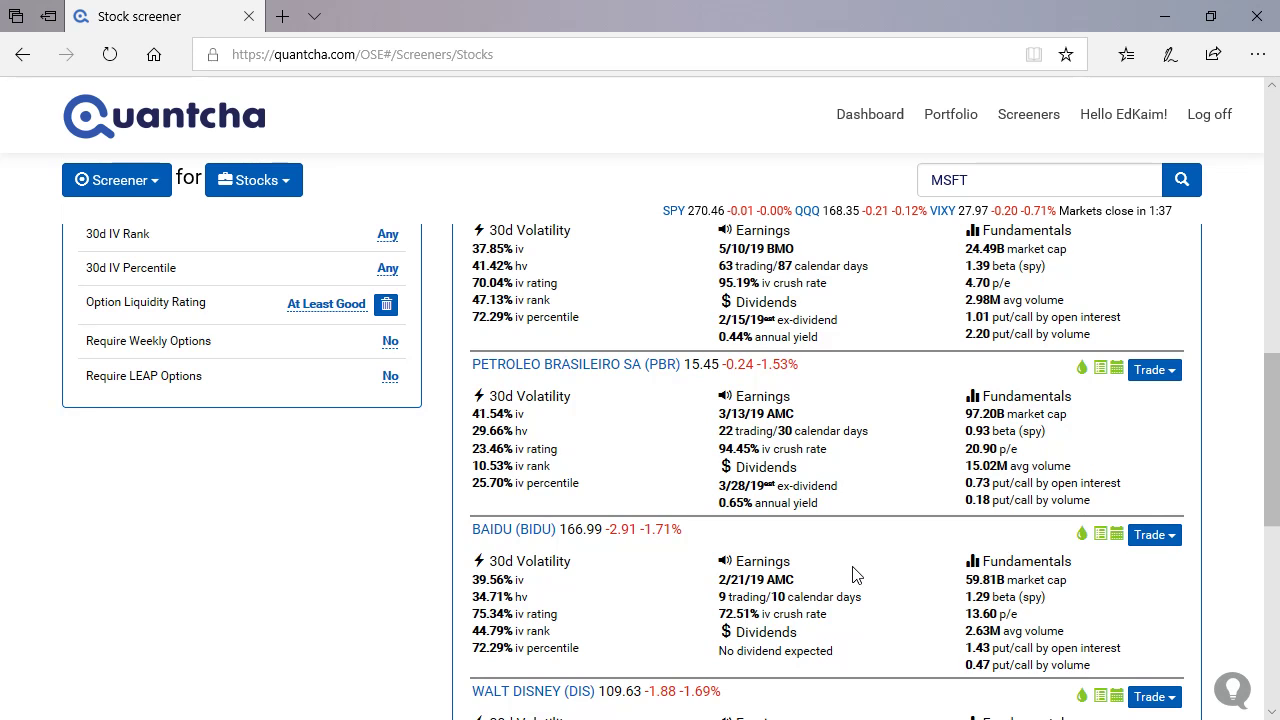
pyautogui.scroll(10, 855, 575)
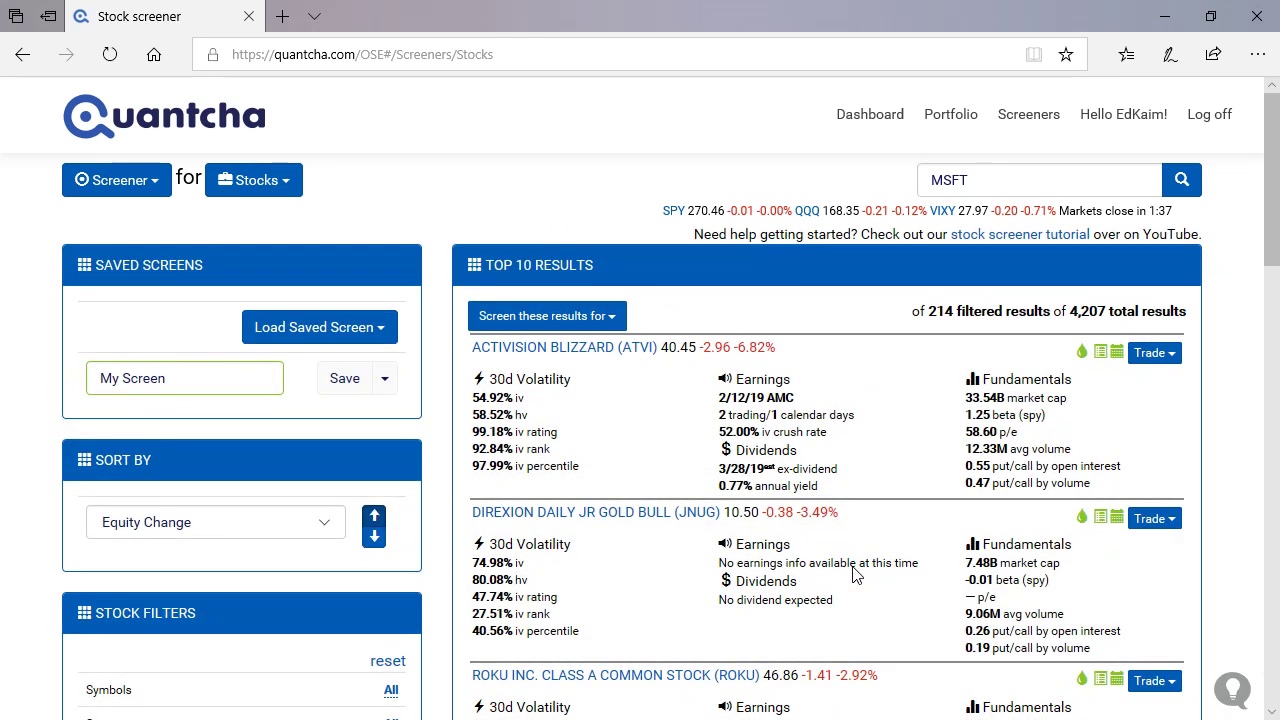
# Load the saved screen 'Earnings 1-Day', which returns only Shopify (SHOP).
pyautogui.click(366, 331)
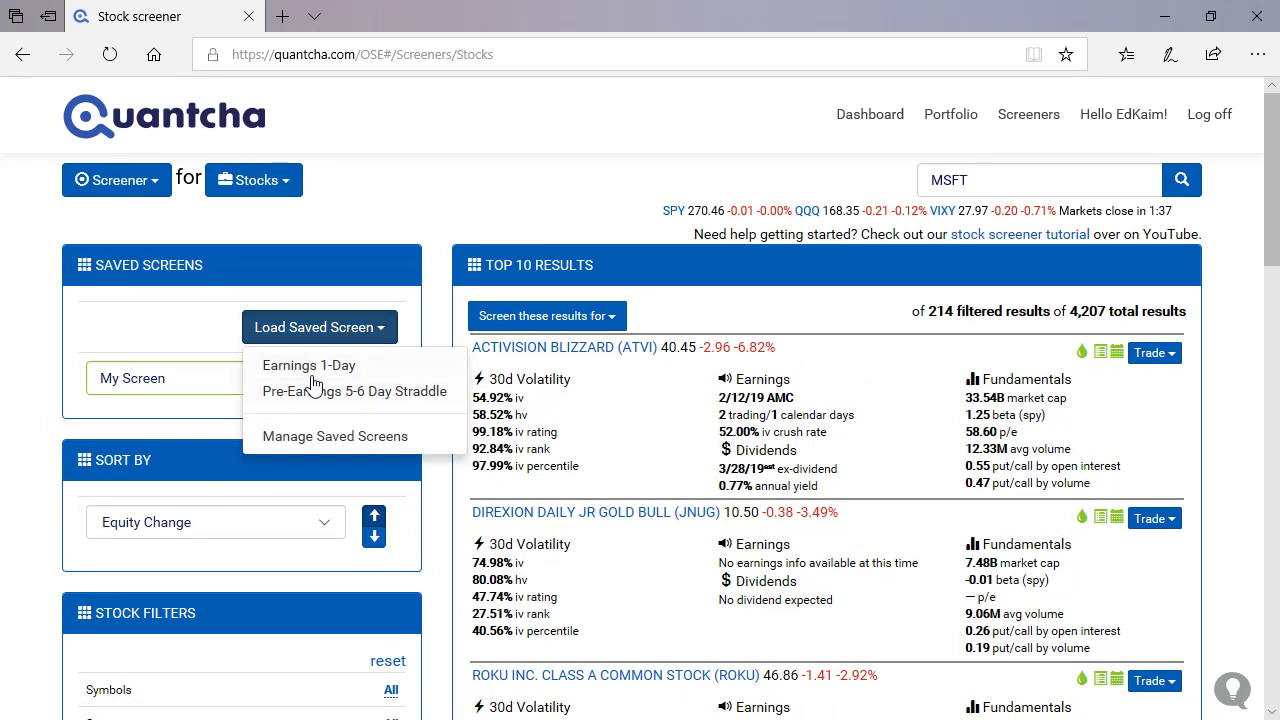
pyautogui.click(311, 367)
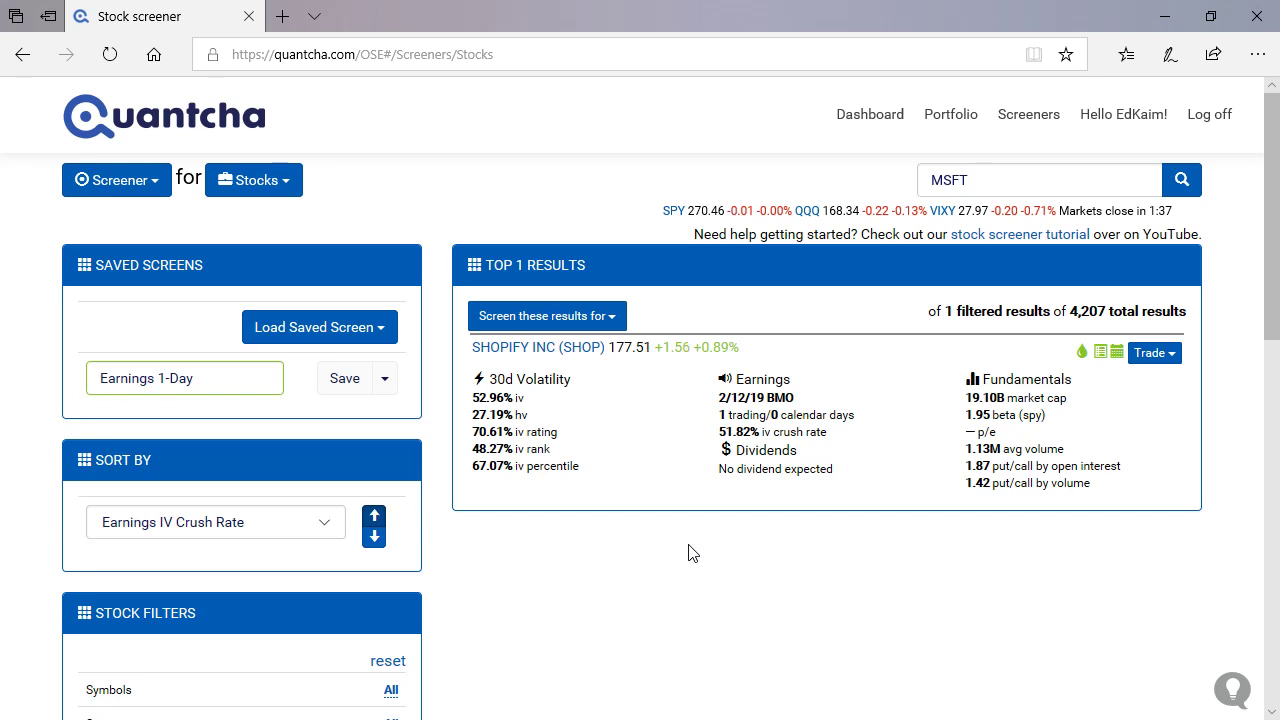
# Open the Shopify stock overview and look through its implied volatility chart.
pyautogui.click(550, 347)
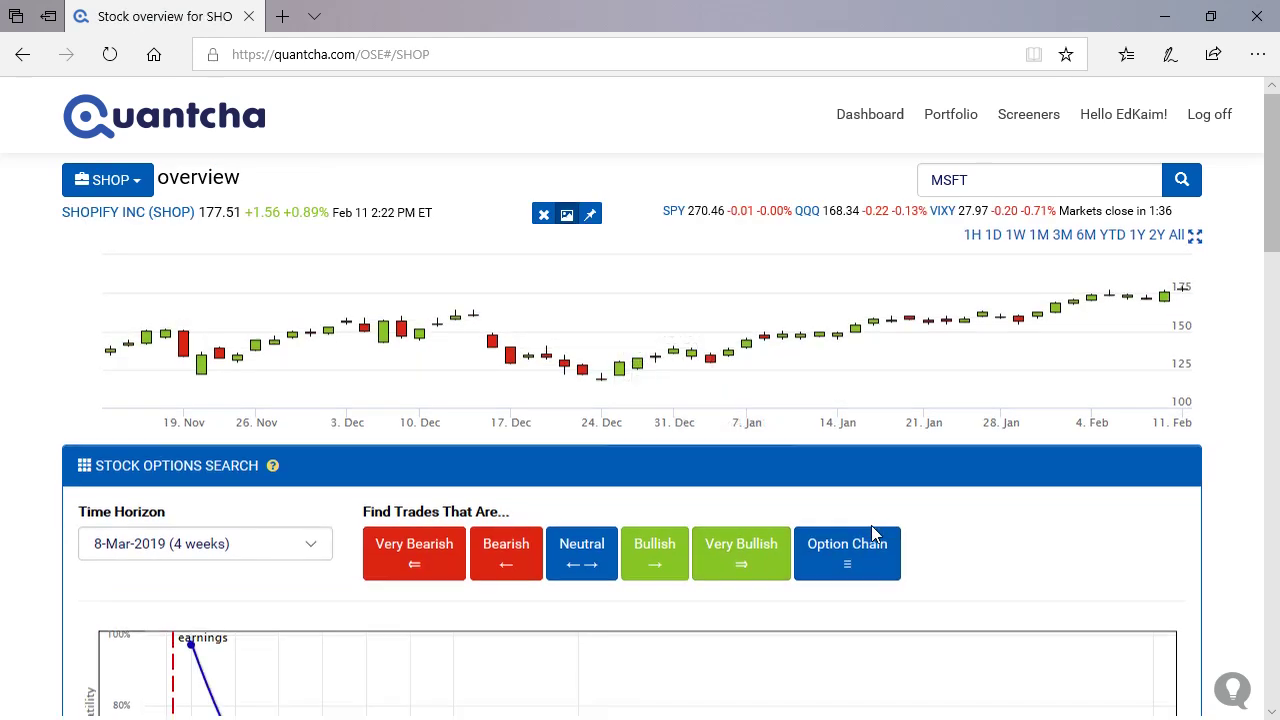
pyautogui.scroll(-3, 871, 525)
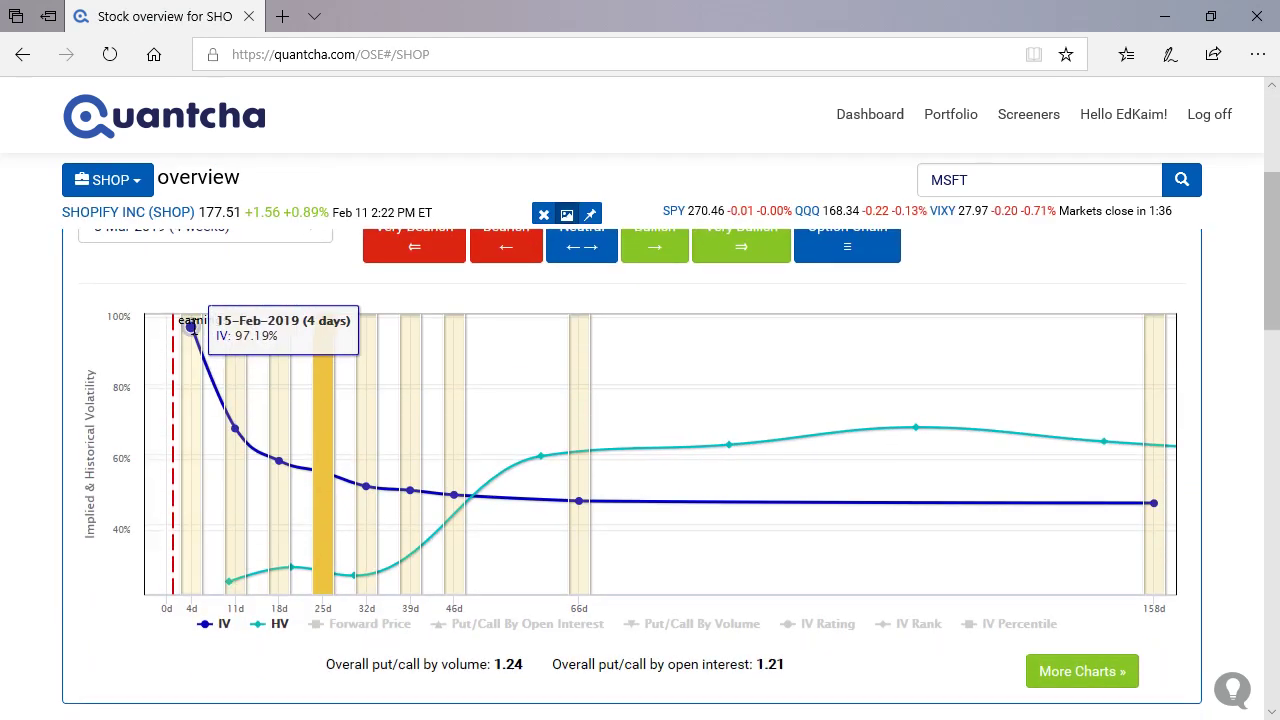
pyautogui.scroll(-6, 486, 457)
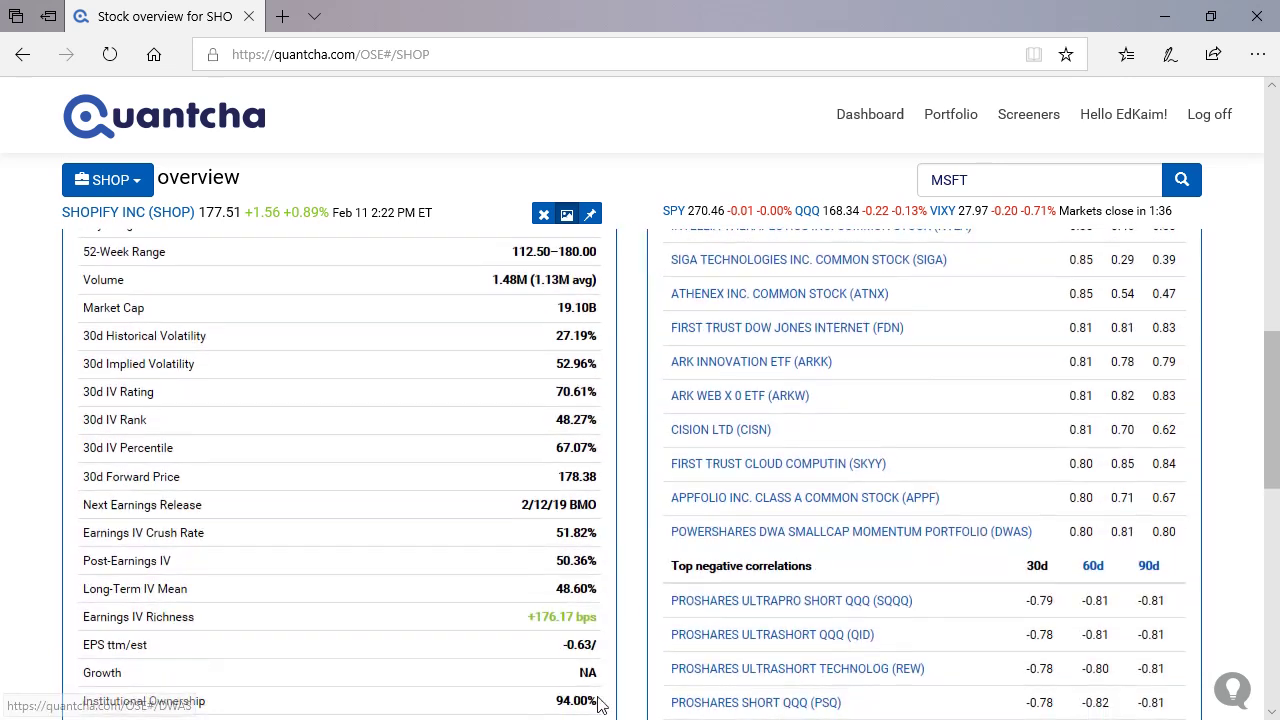
pyautogui.scroll(6, 535, 495)
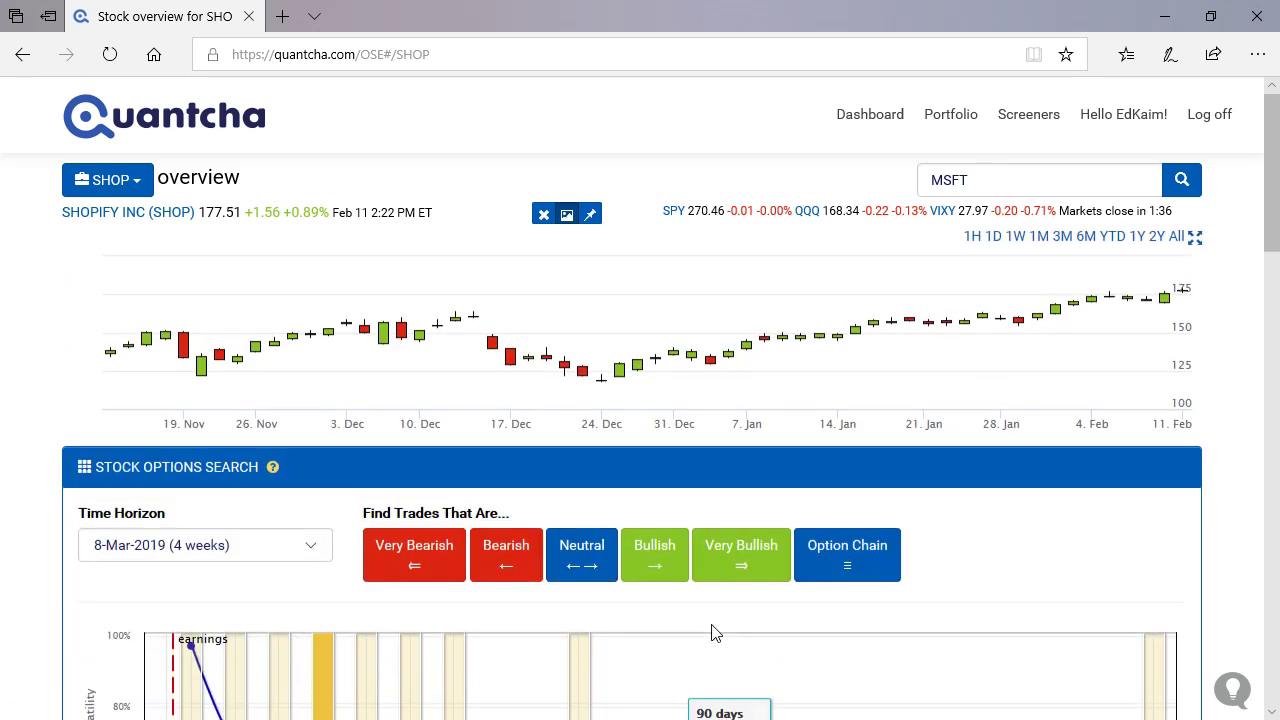
pyautogui.scroll(-1, 525, 475)
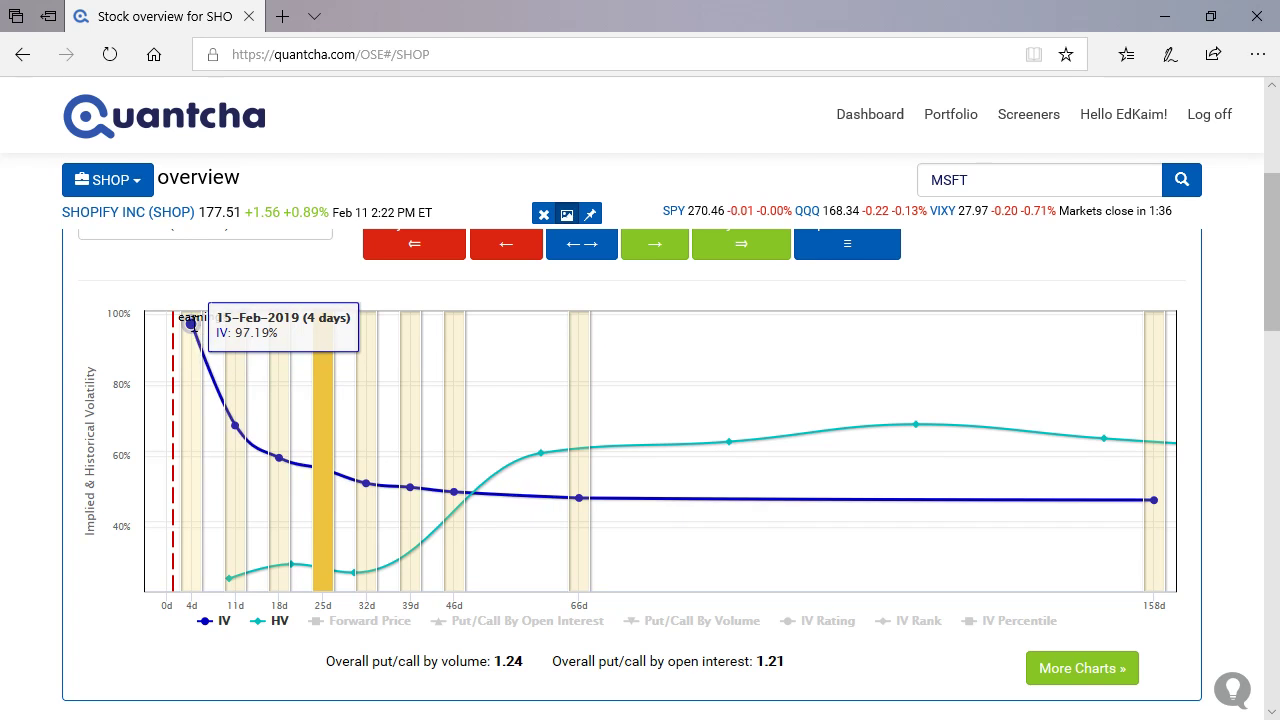
pyautogui.scroll(-6, 306, 423)
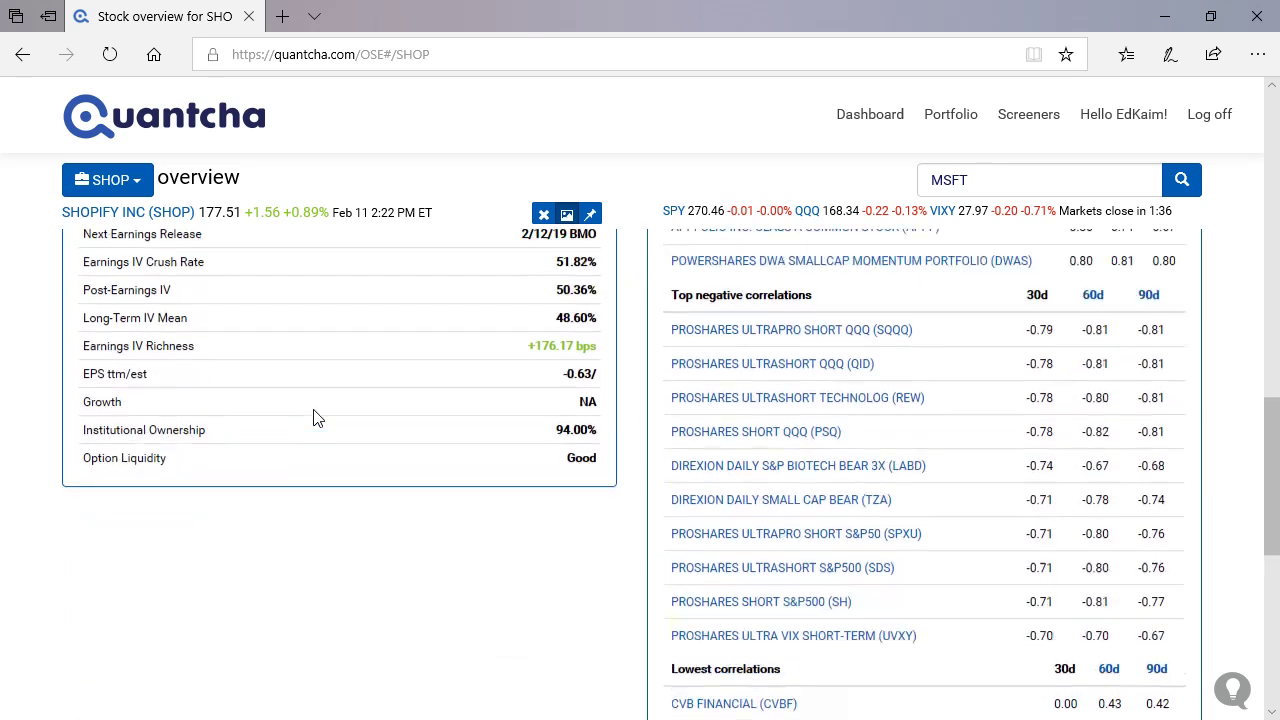
pyautogui.scroll(2, 314, 417)
# Check Shopify's Earnings IV Richness, Post-Earnings IV and Long-Term IV Mean stats.
pyautogui.moveTo(537, 613); pyautogui.dragTo(553, 613)
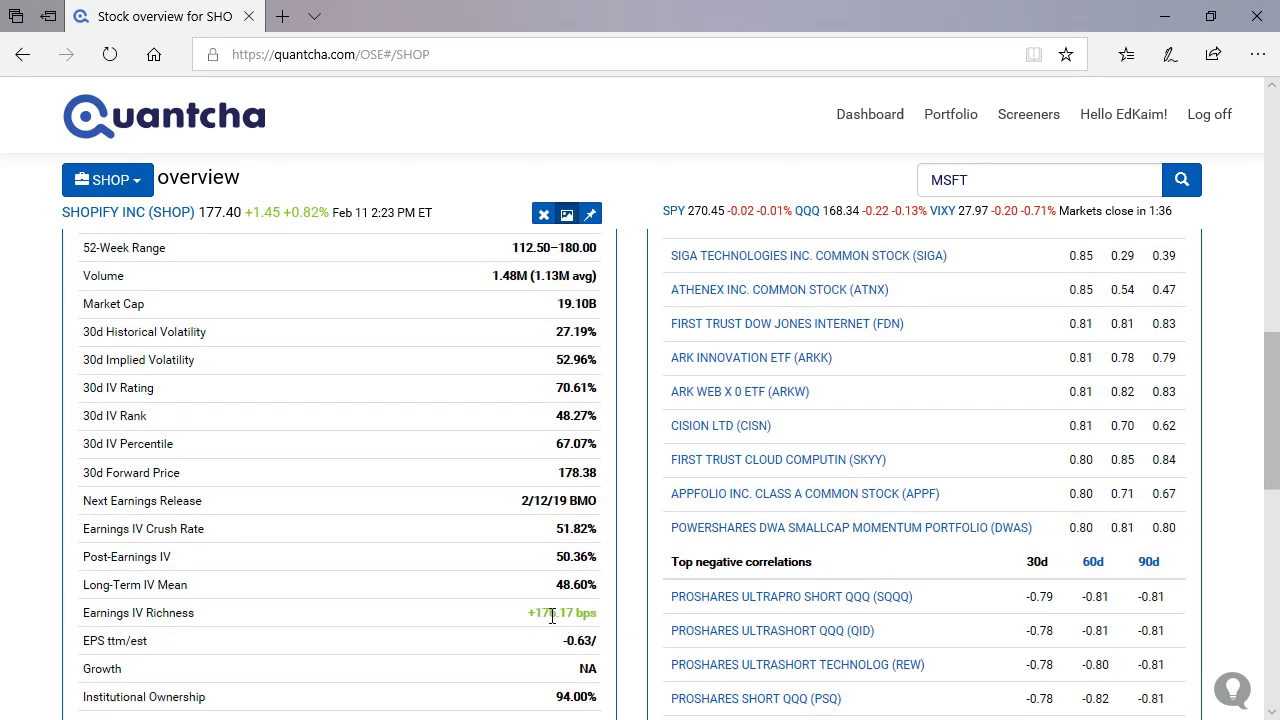
pyautogui.tripleClick(552, 614)
pyautogui.moveTo(563, 556); pyautogui.dragTo(578, 588)
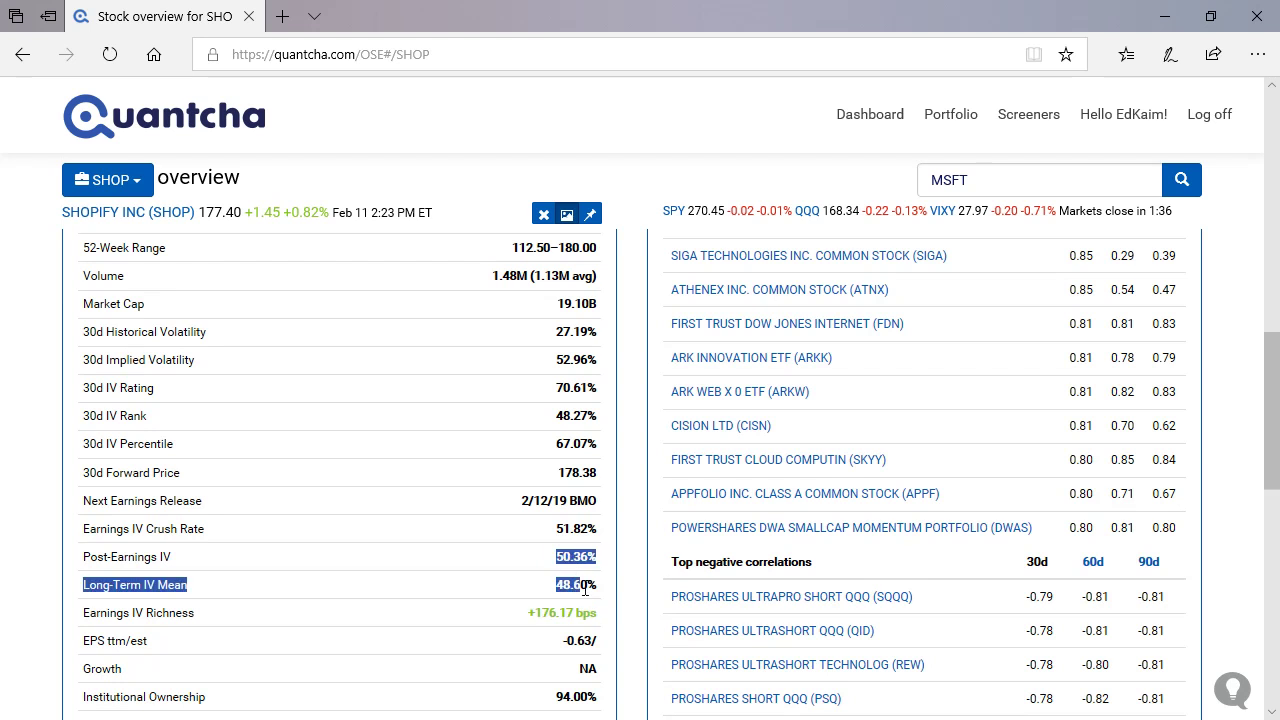
pyautogui.click(520, 585)
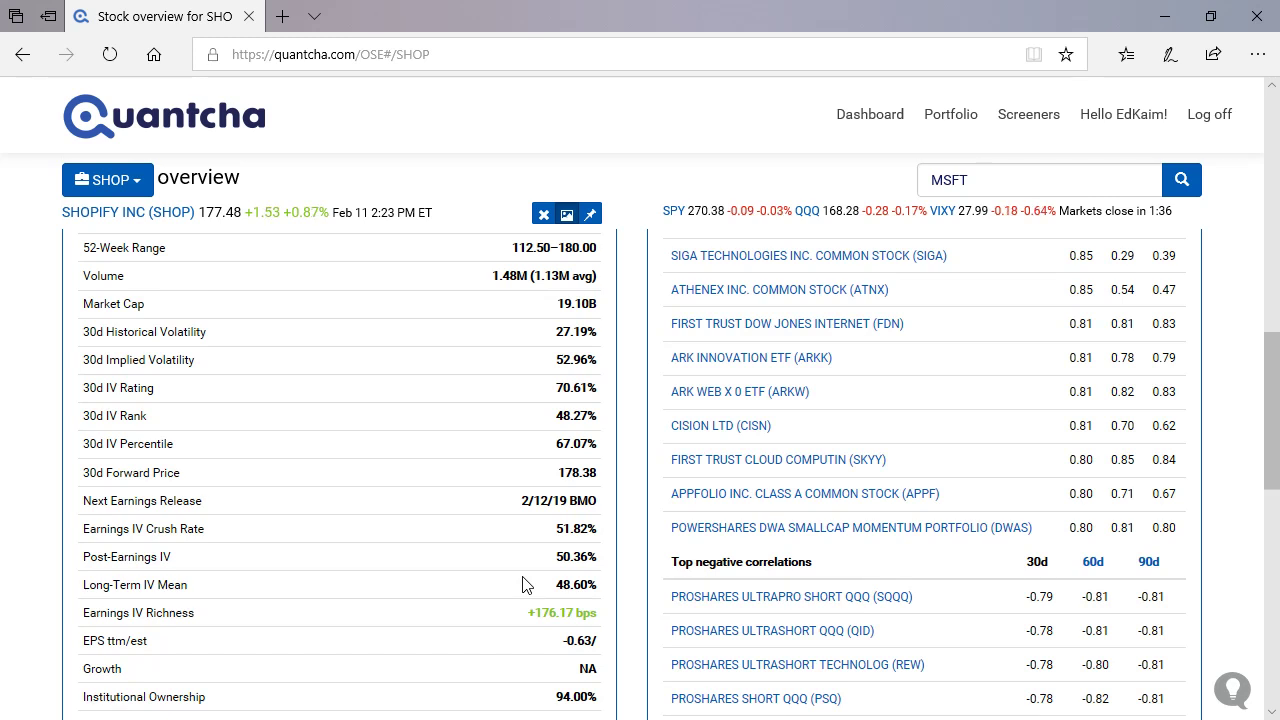
pyautogui.scroll(5, 522, 585)
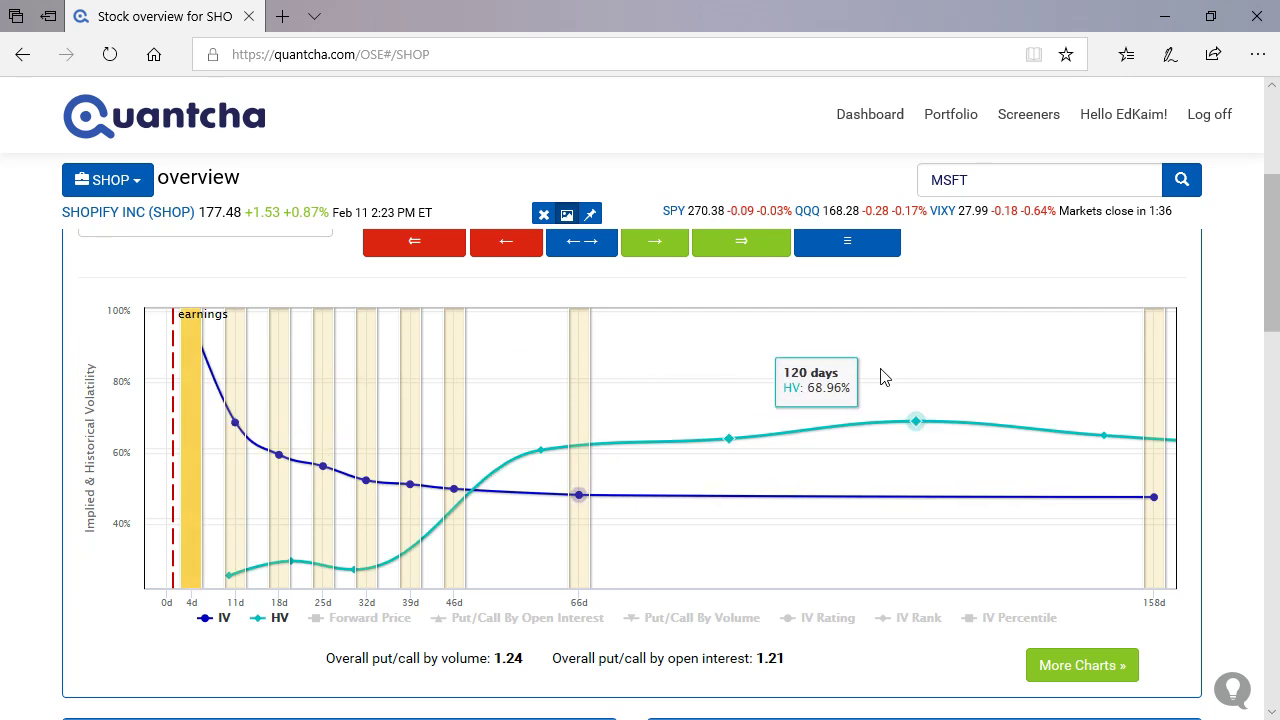
pyautogui.scroll(3, 880, 374)
# Model a 15-Feb 177.5 SHOP short straddle in the account's book.
pyautogui.click(858, 549)
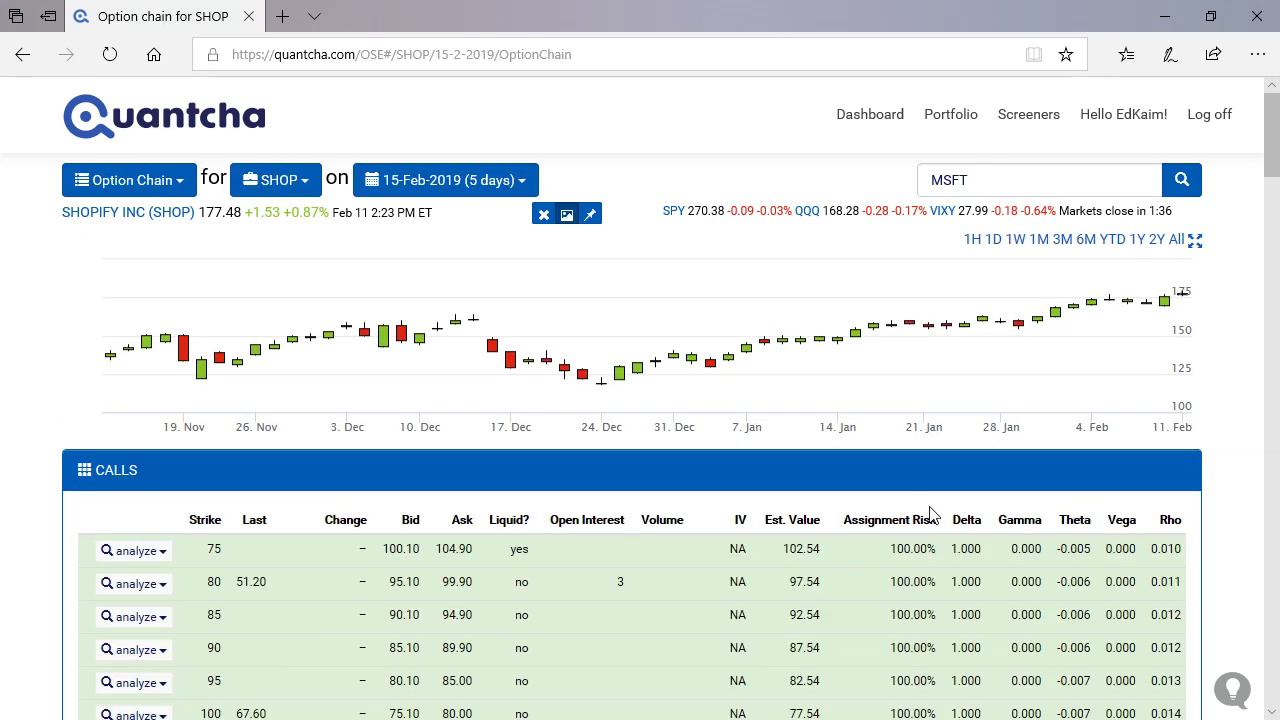
pyautogui.scroll(-15, 937, 485)
pyautogui.scroll(-7, 937, 485)
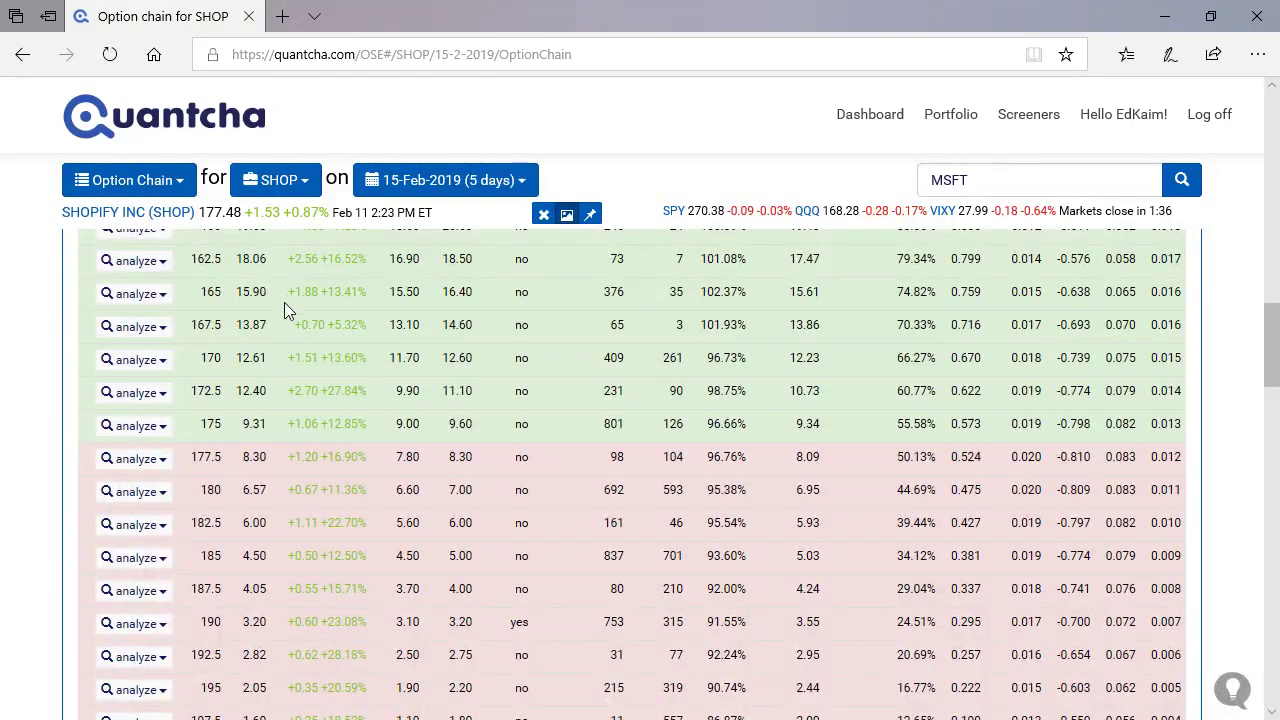
pyautogui.click(127, 460)
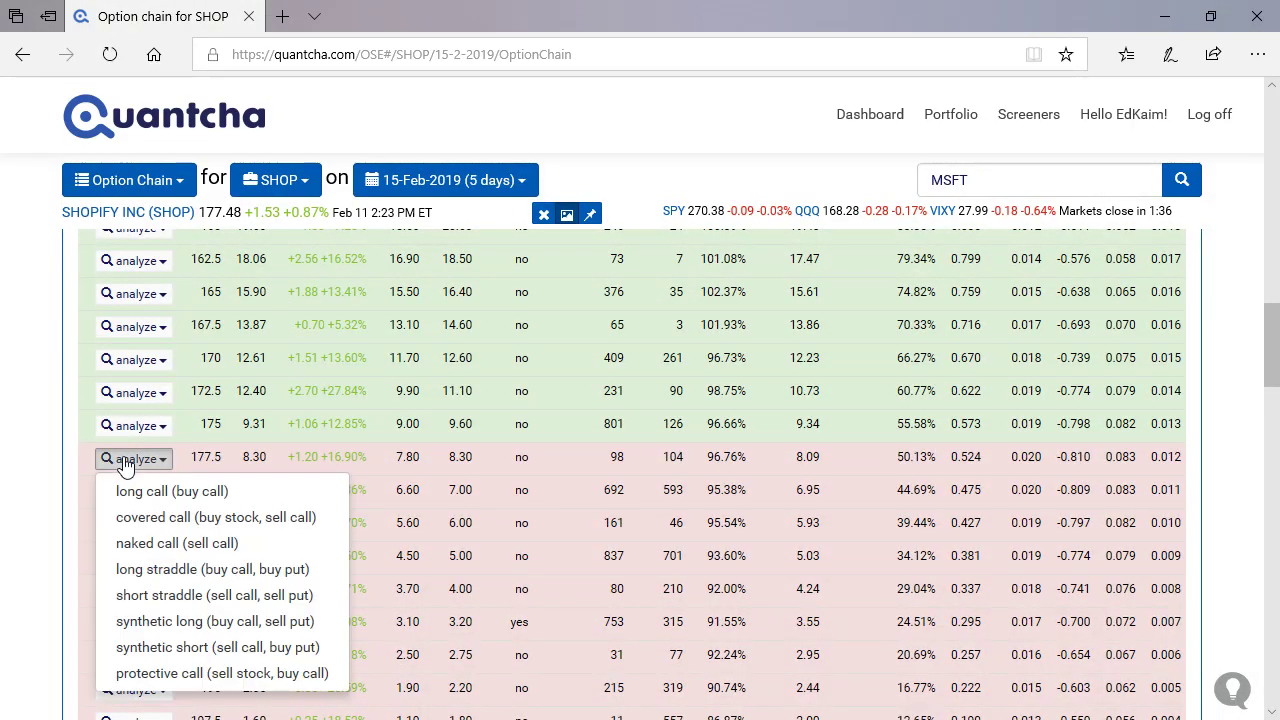
pyautogui.click(278, 600)
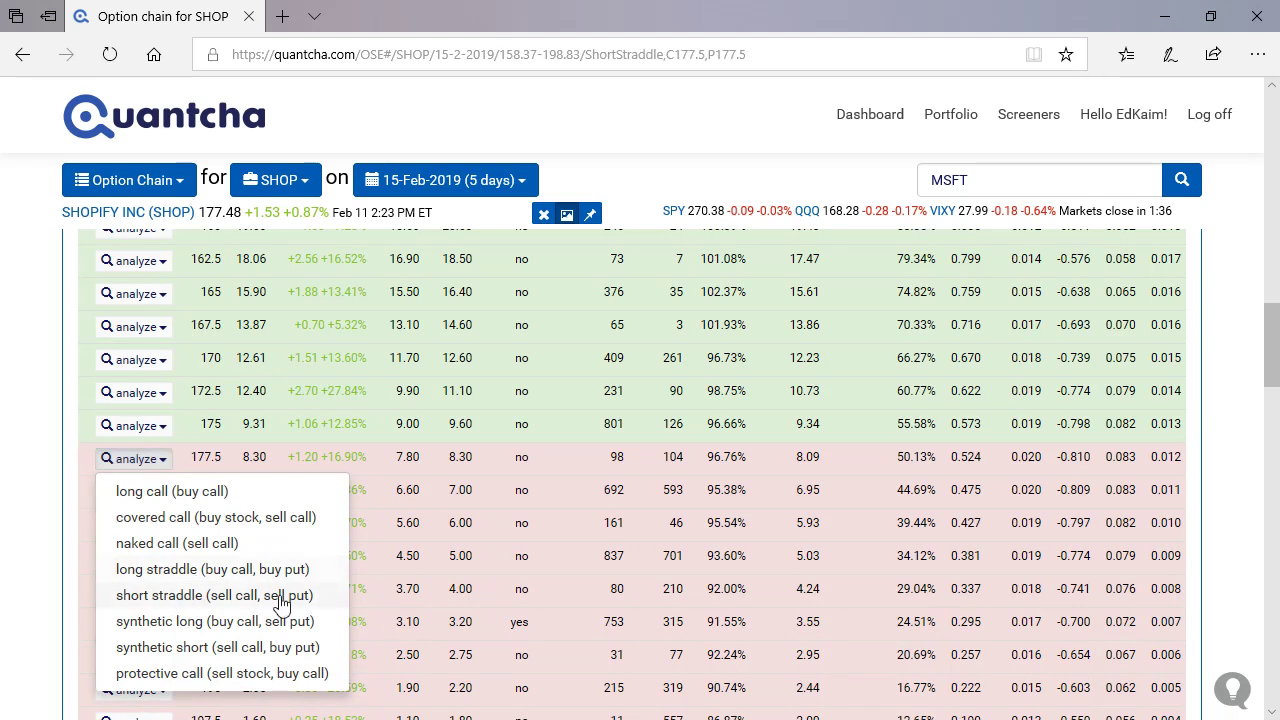
pyautogui.click(943, 558)
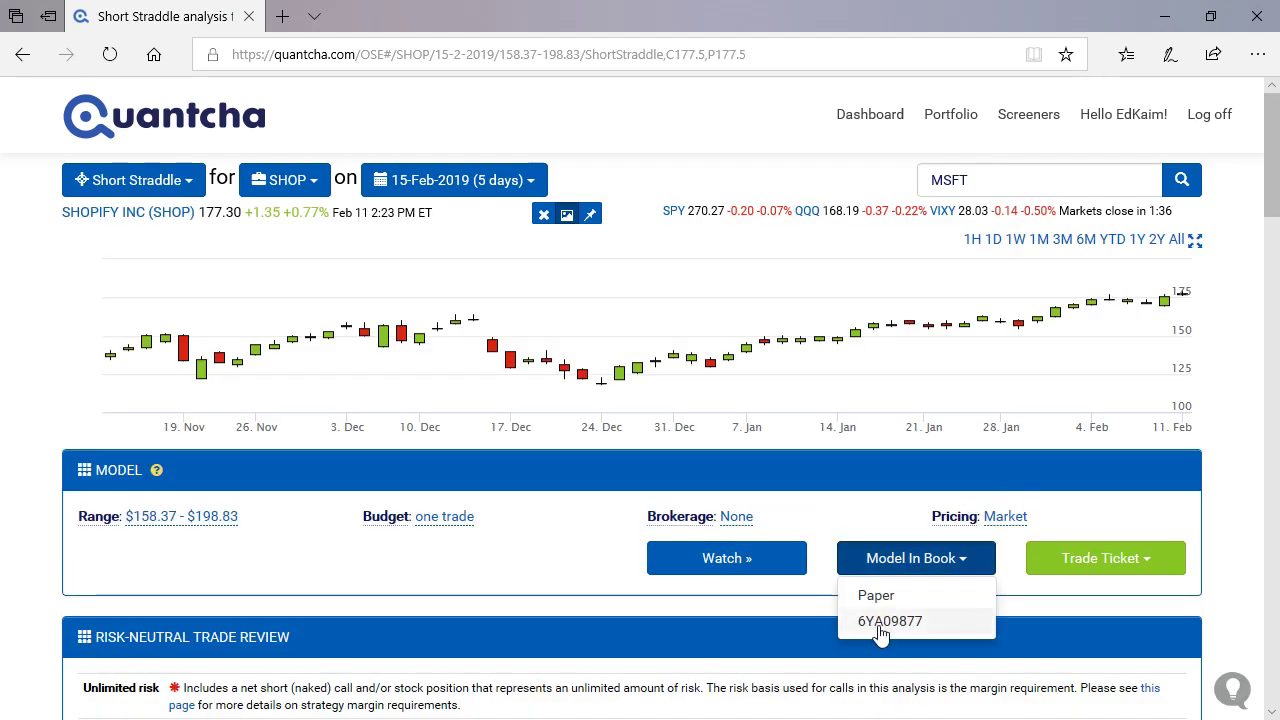
pyautogui.click(886, 622)
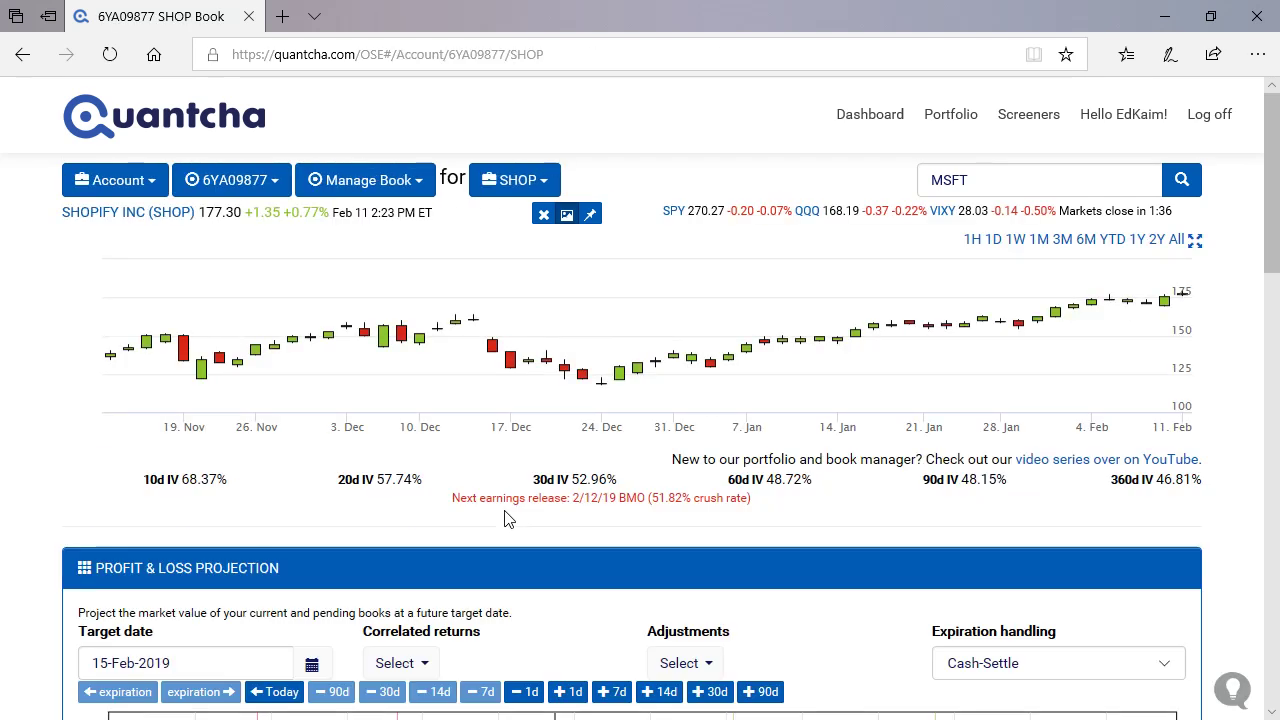
# Invert the straddle to a long one and move its expiration to 22-Feb-2019.
pyautogui.click(22, 54)
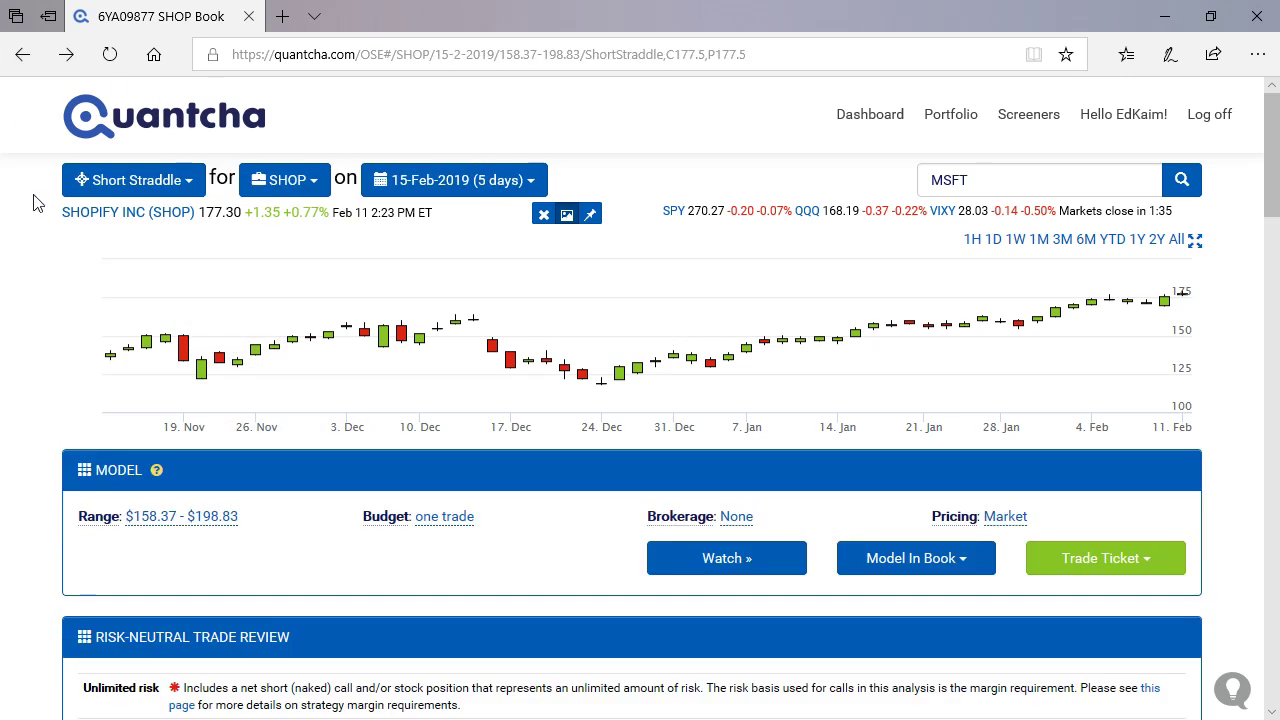
pyautogui.scroll(-3, 460, 609)
pyautogui.scroll(-2, 529, 677)
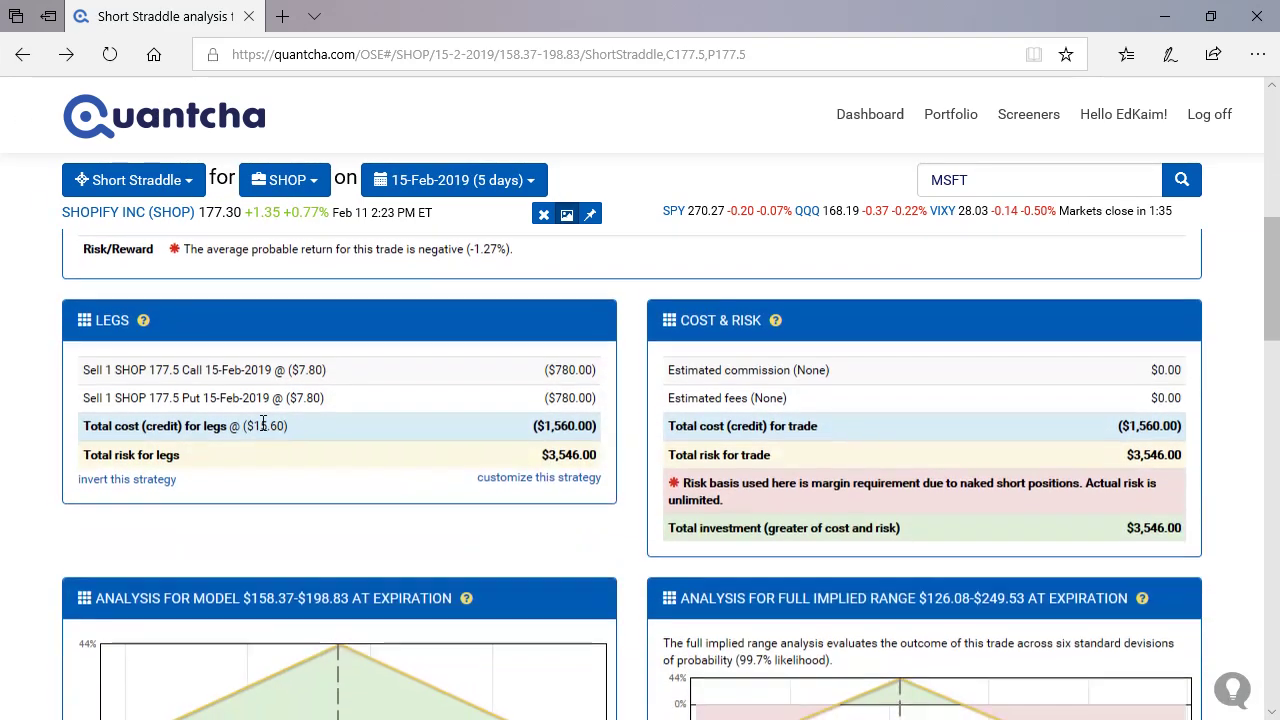
pyautogui.click(135, 480)
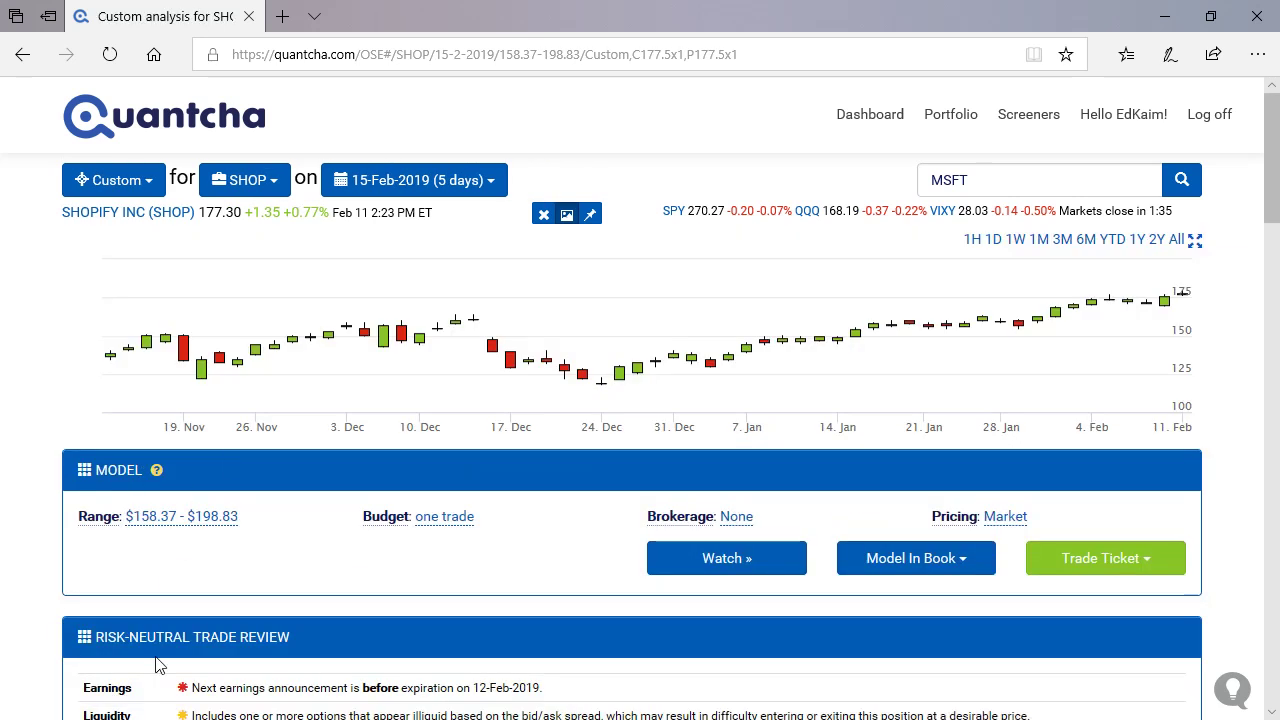
pyautogui.click(440, 180)
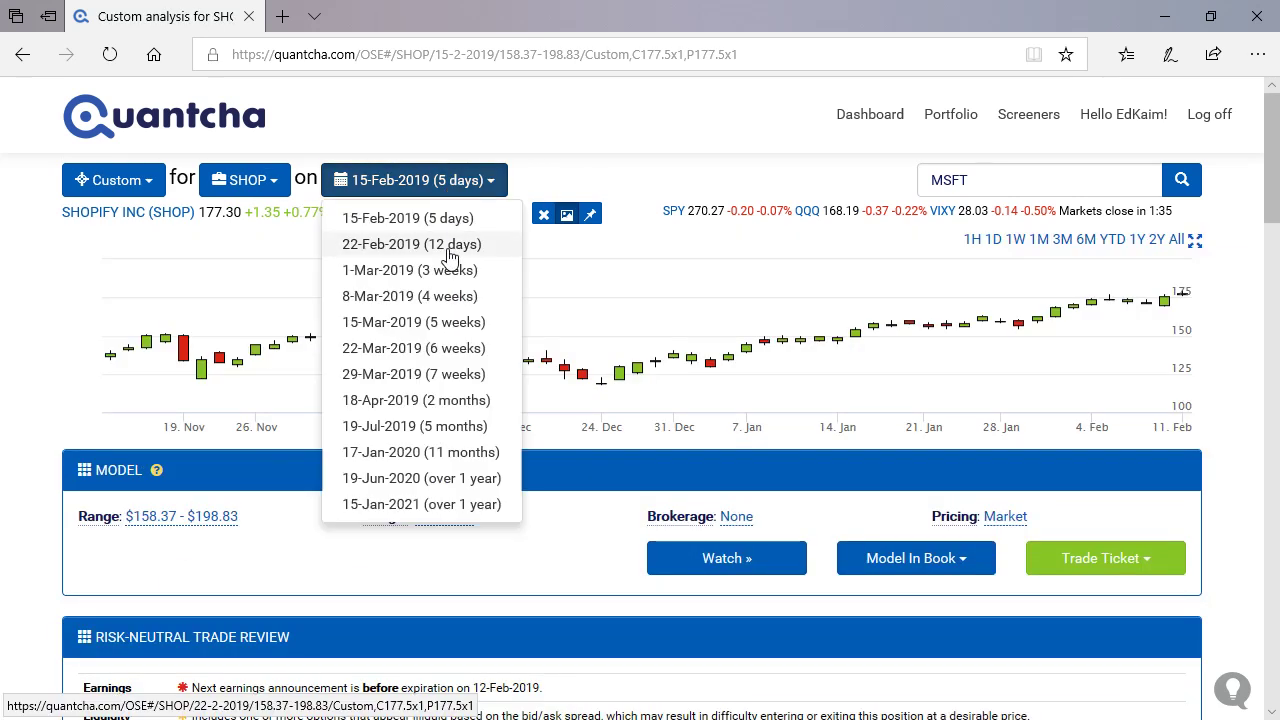
pyautogui.click(449, 246)
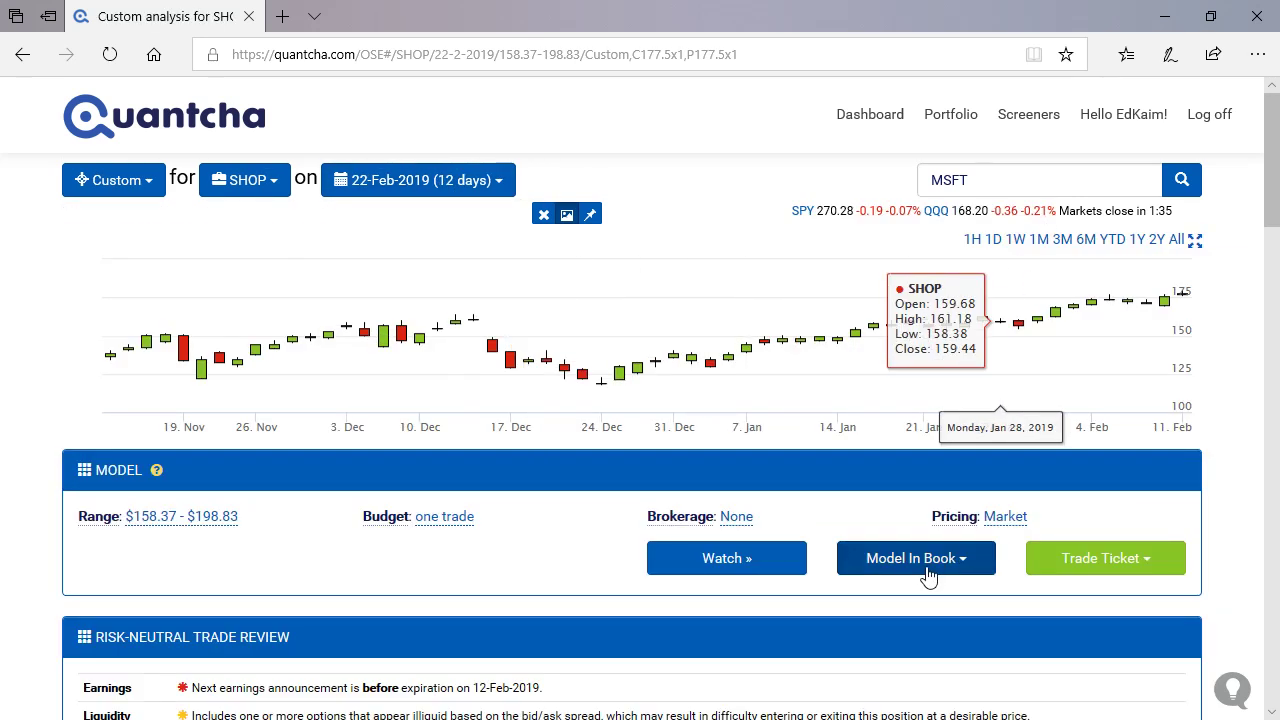
# Add the 22-Feb long straddle to the SHOP book and review its four tracked changes costing $240.00.
pyautogui.click(915, 558)
pyautogui.click(900, 621)
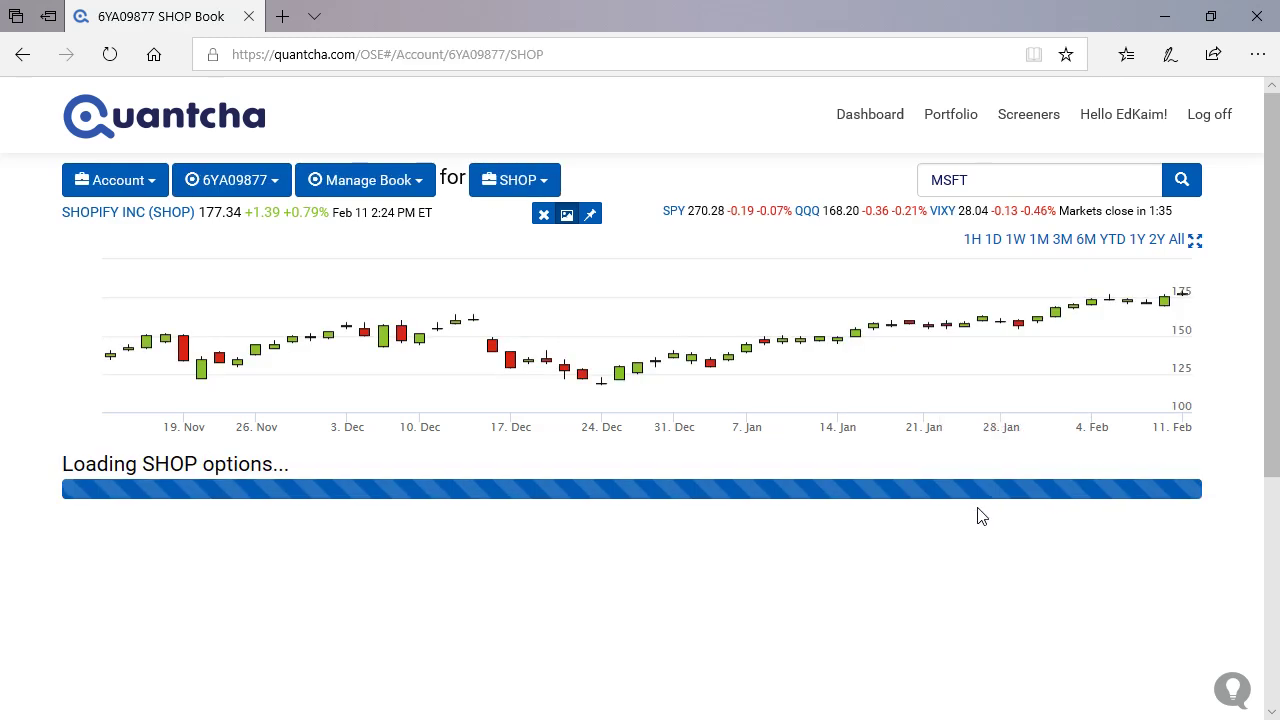
pyautogui.scroll(-3, 729, 600)
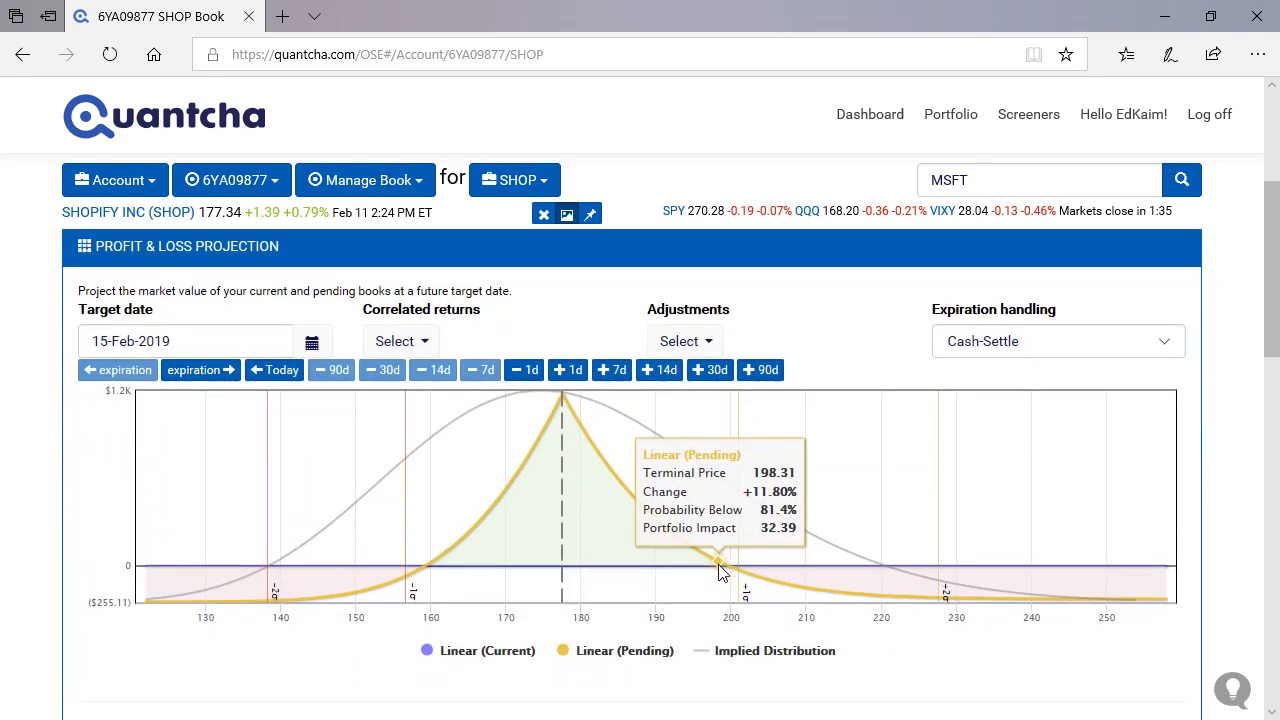
pyautogui.scroll(-3, 834, 600)
pyautogui.scroll(3, 834, 600)
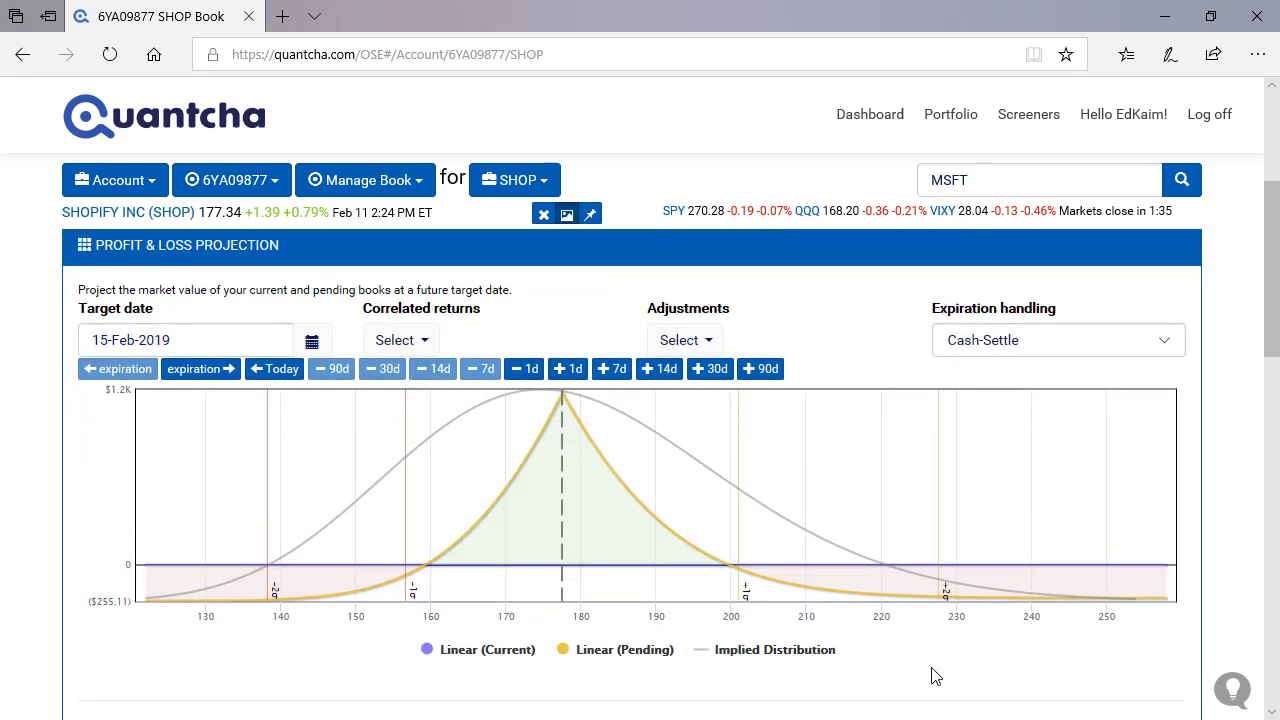
pyautogui.scroll(-6, 931, 677)
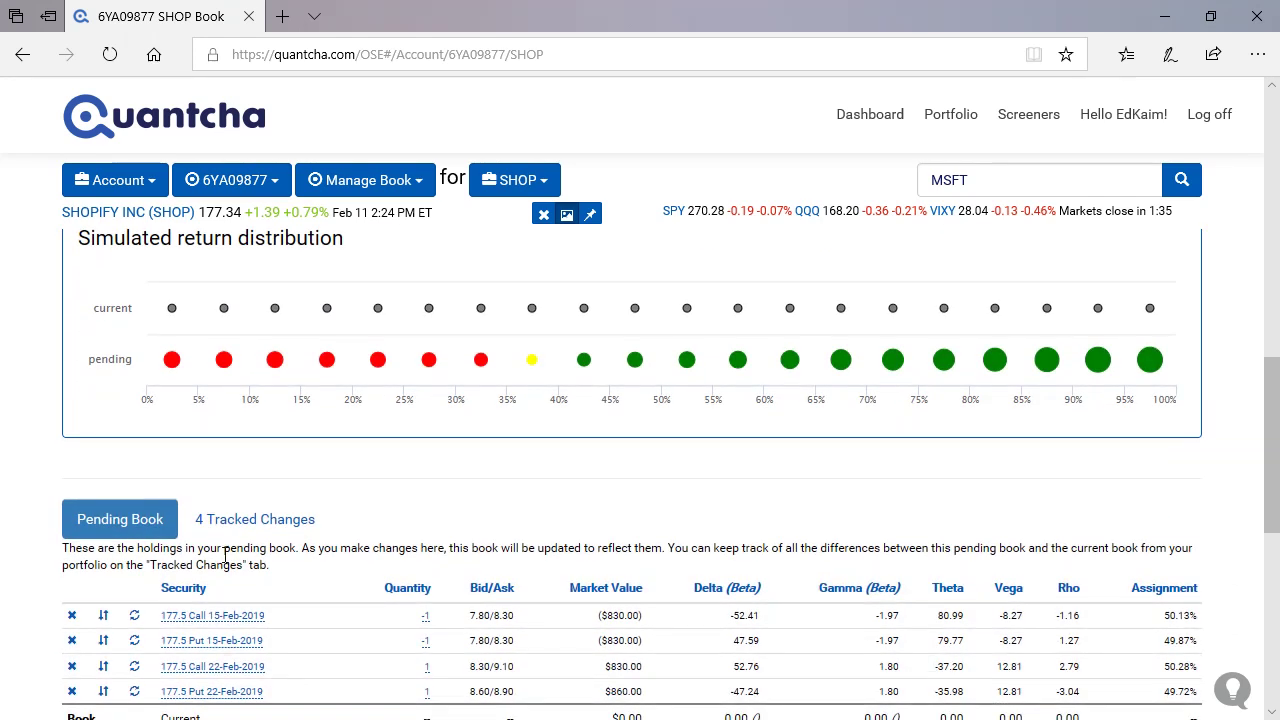
pyautogui.click(275, 528)
pyautogui.scroll(-3, 1117, 526)
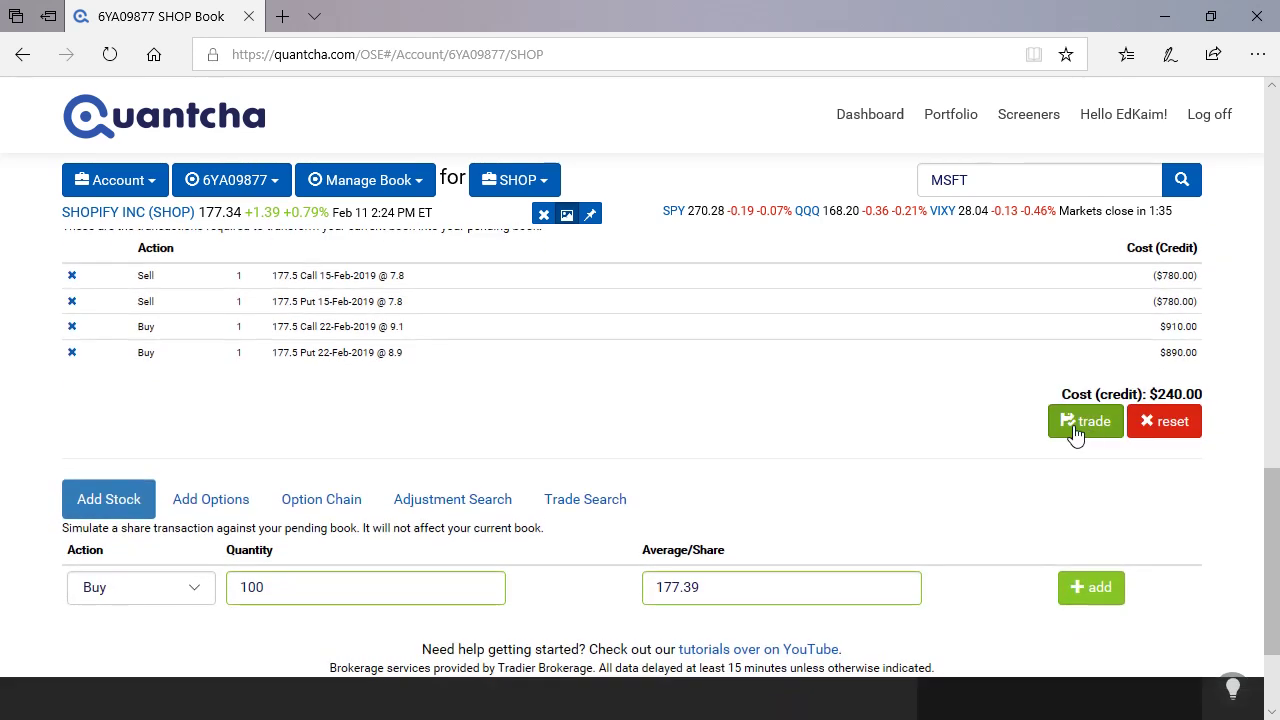
# Send the four SHOP 177.5 legs to a multileg trade ticket and check each leg's bid/ask.
pyautogui.click(1079, 430)
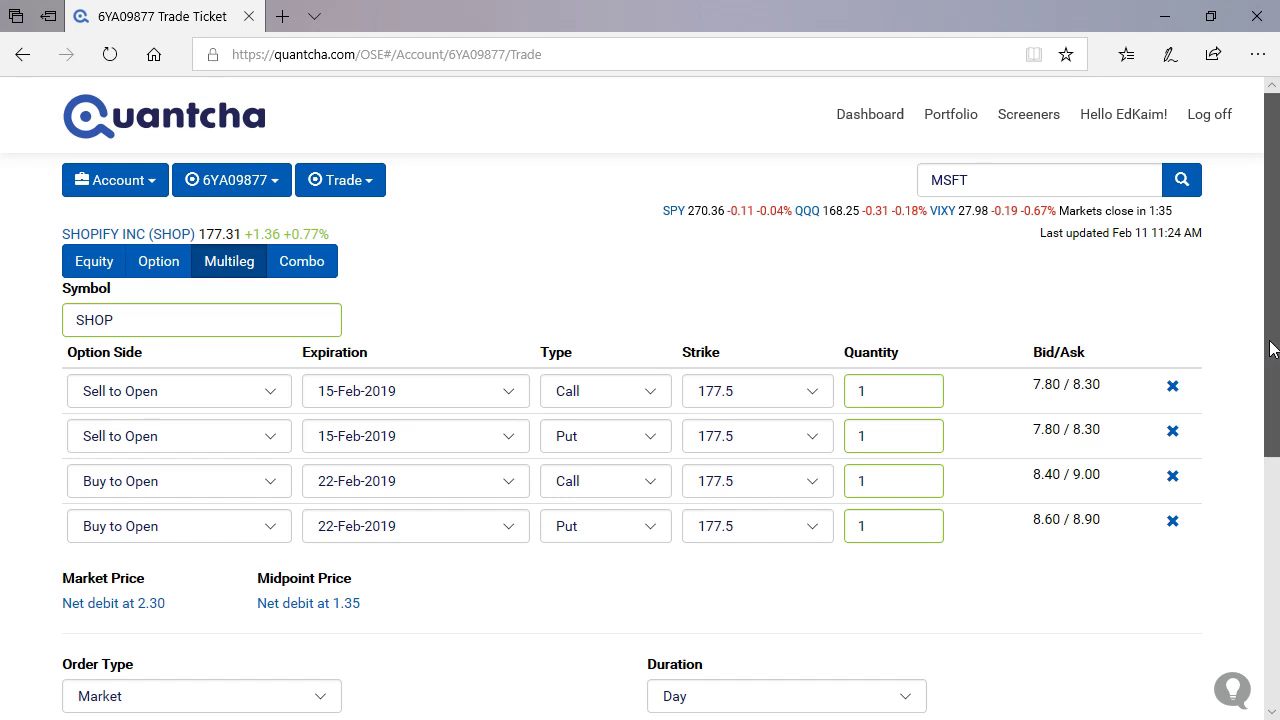
pyautogui.moveTo(1270, 347); pyautogui.dragTo(1270, 388)
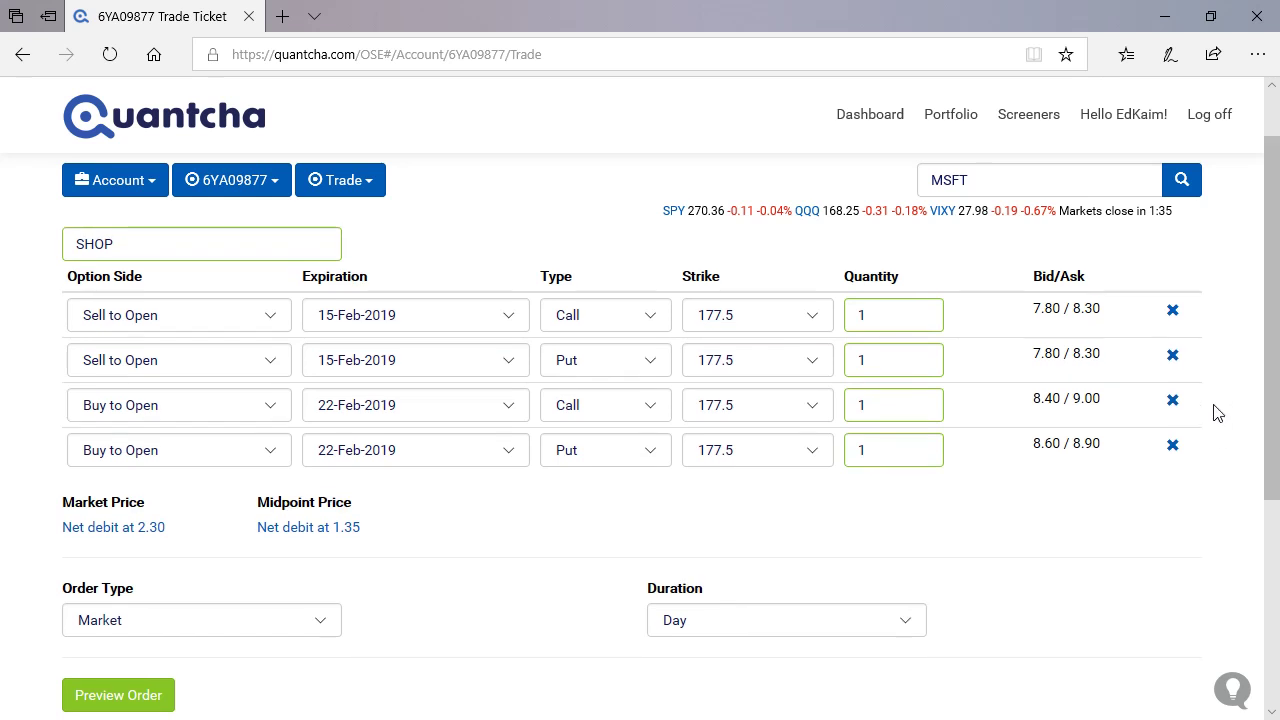
pyautogui.moveTo(1033, 303); pyautogui.dragTo(1103, 296)
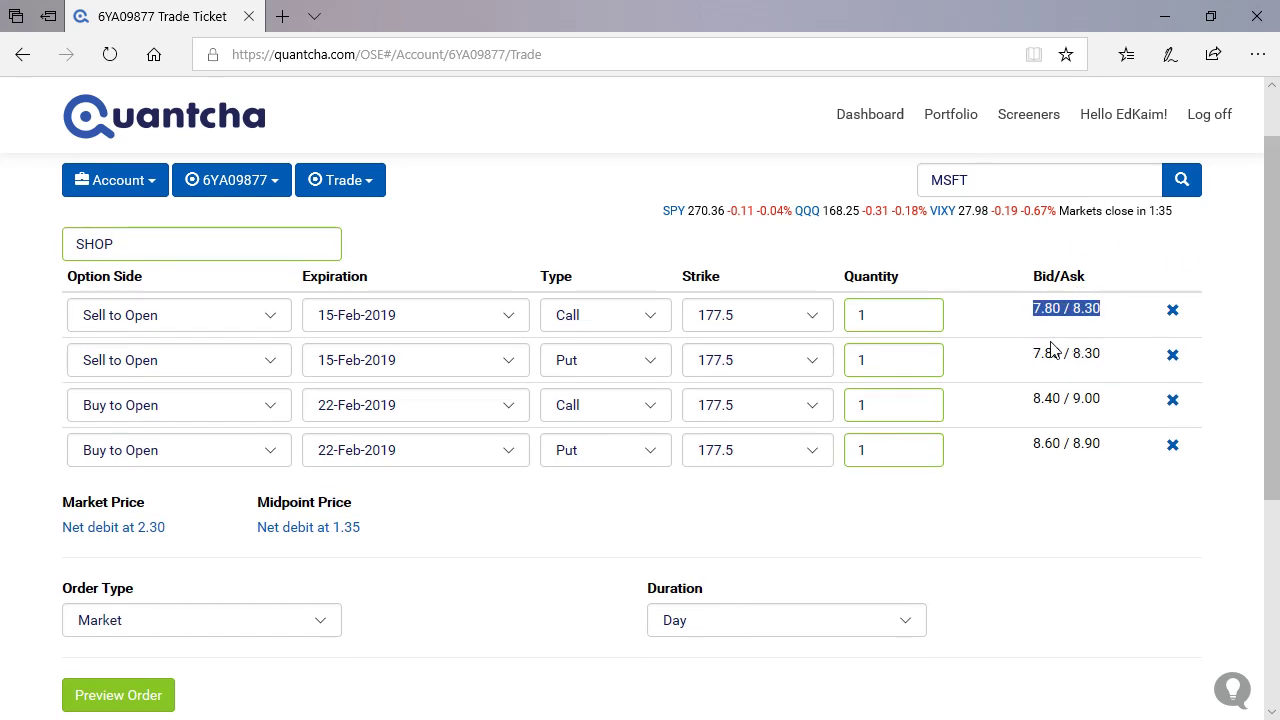
pyautogui.moveTo(1034, 356); pyautogui.dragTo(1104, 354)
pyautogui.moveTo(1034, 400); pyautogui.dragTo(1108, 400)
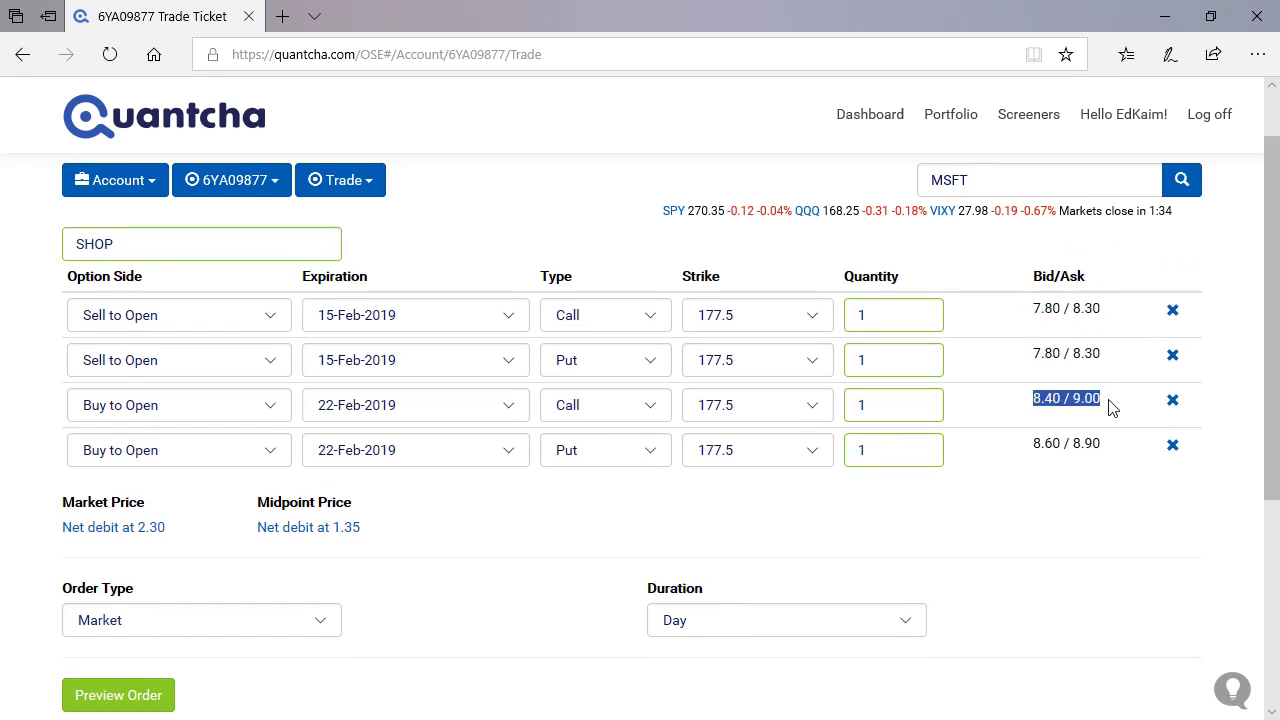
pyautogui.click(1086, 492)
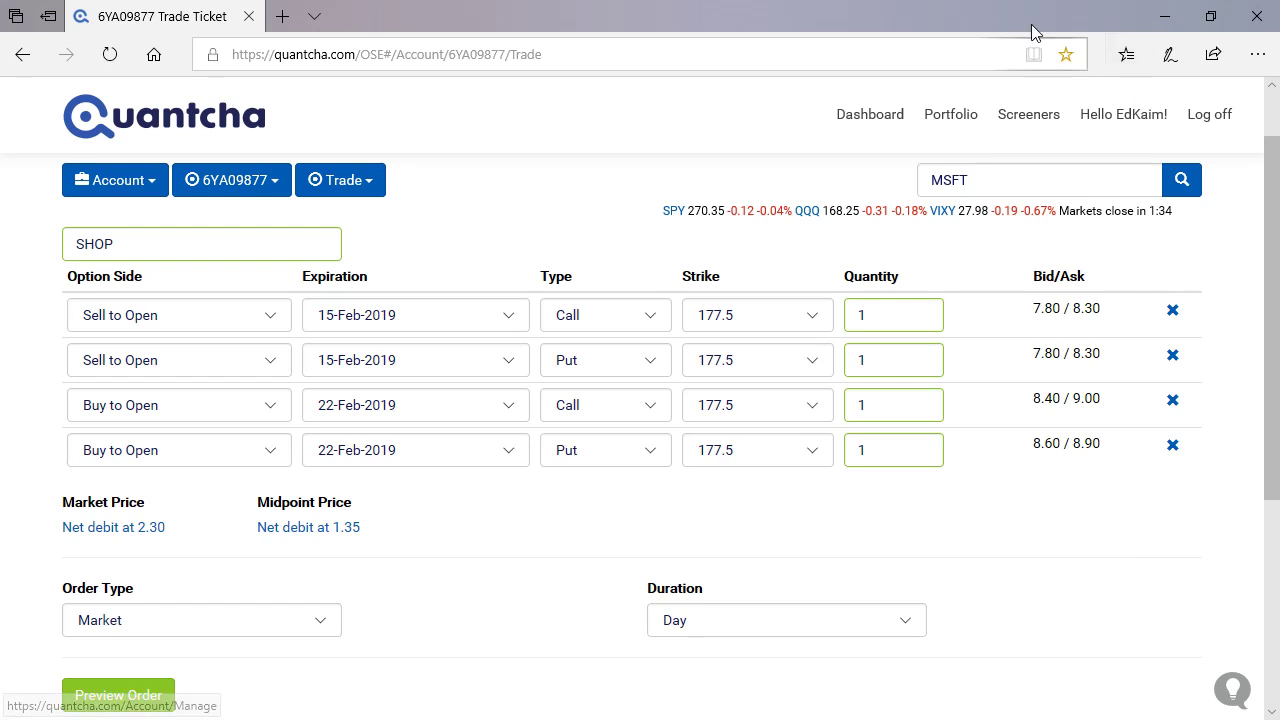
# Show the account portfolio's greeks and check the total delta 38.31 and gamma.
pyautogui.click(952, 118)
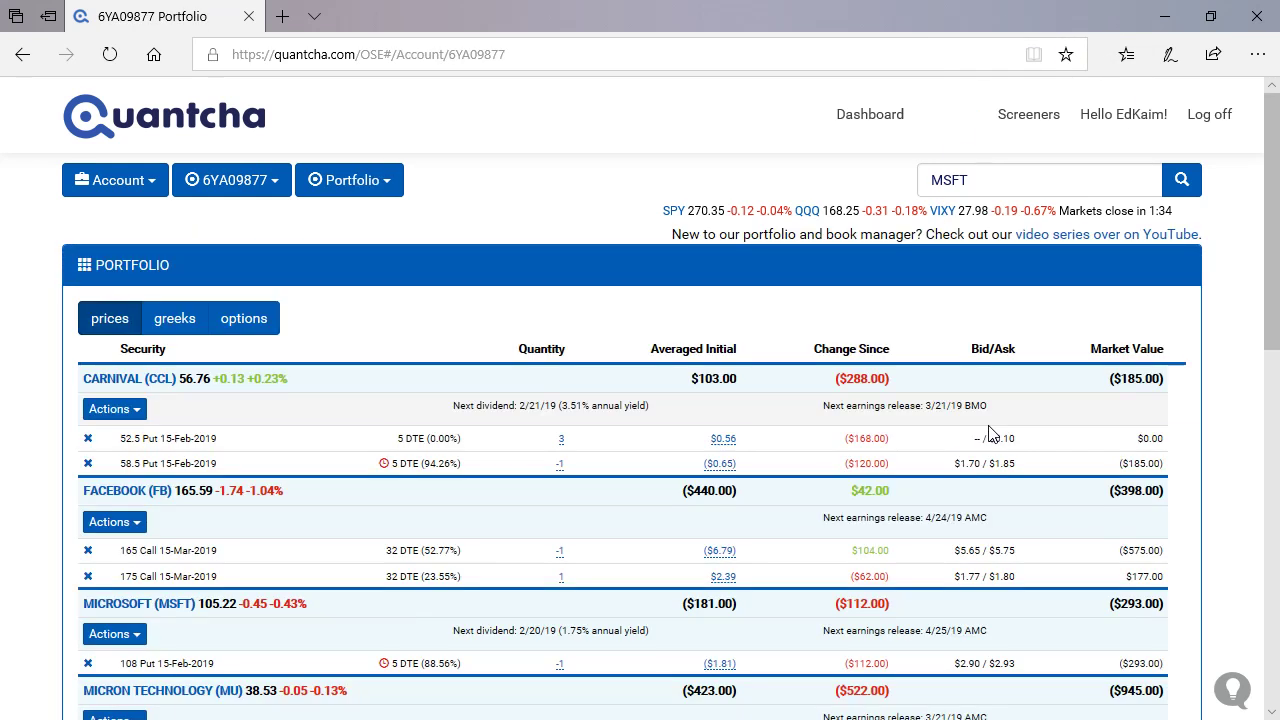
pyautogui.click(195, 316)
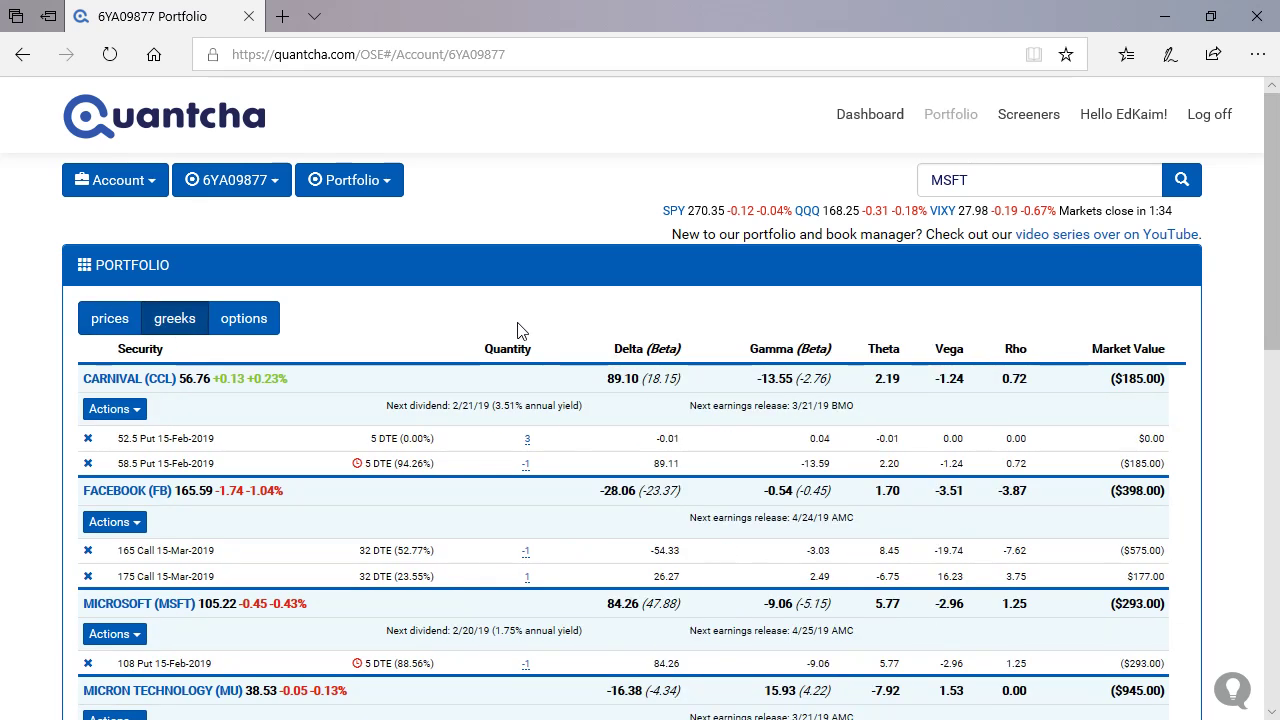
pyautogui.scroll(-3, 618, 331)
pyautogui.moveTo(649, 481); pyautogui.dragTo(733, 486)
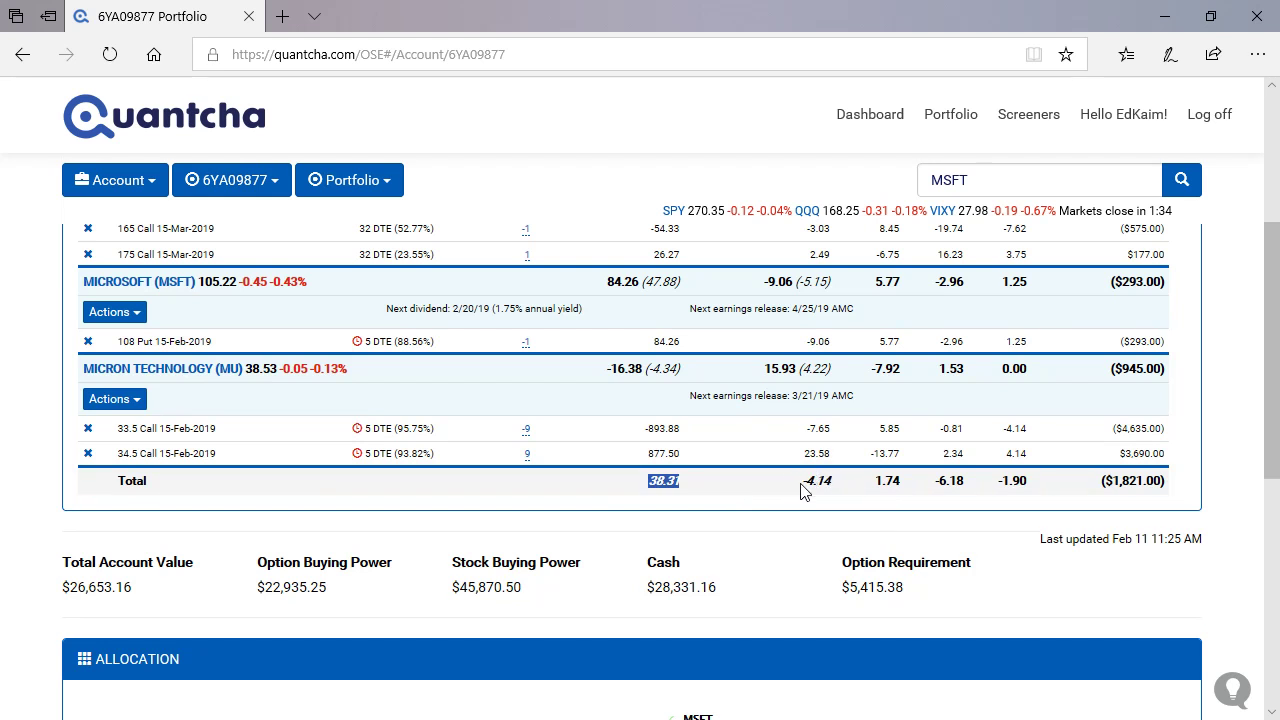
pyautogui.moveTo(801, 482); pyautogui.dragTo(832, 484)
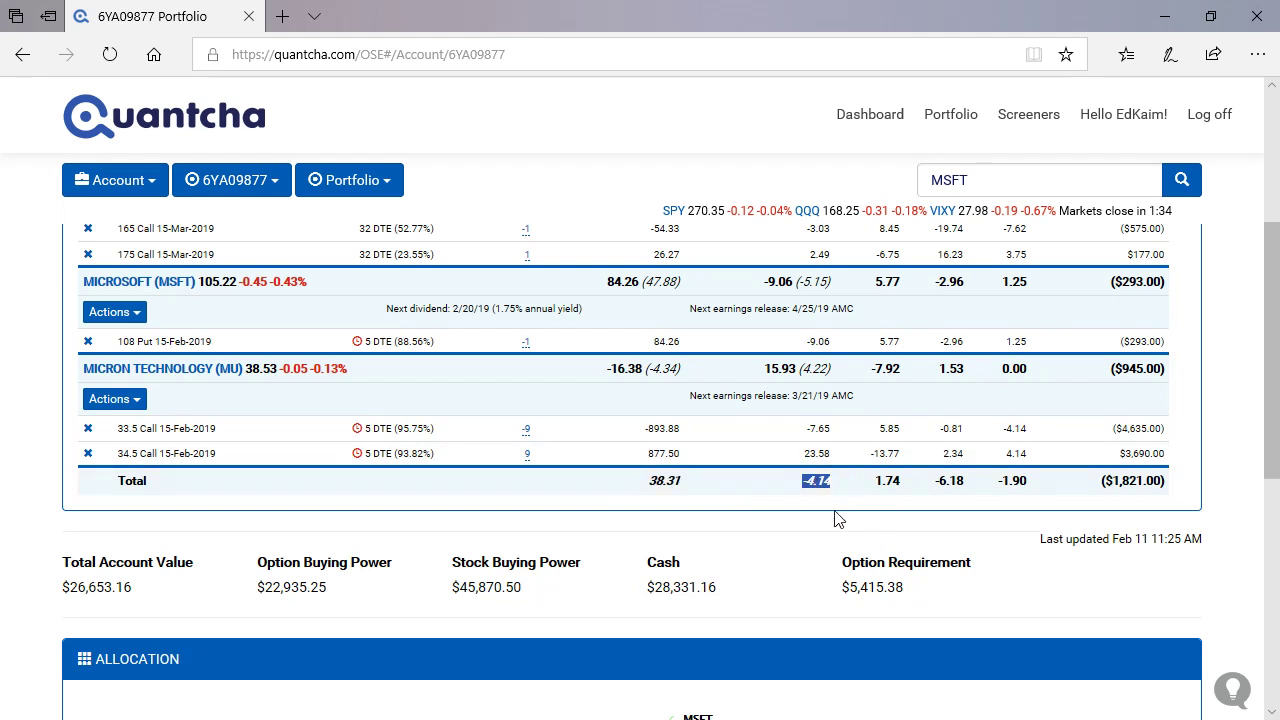
pyautogui.click(856, 504)
# Check the portfolio's total theta 1.74, vega -6.18 and rho -1.90.
pyautogui.moveTo(877, 484); pyautogui.dragTo(903, 485)
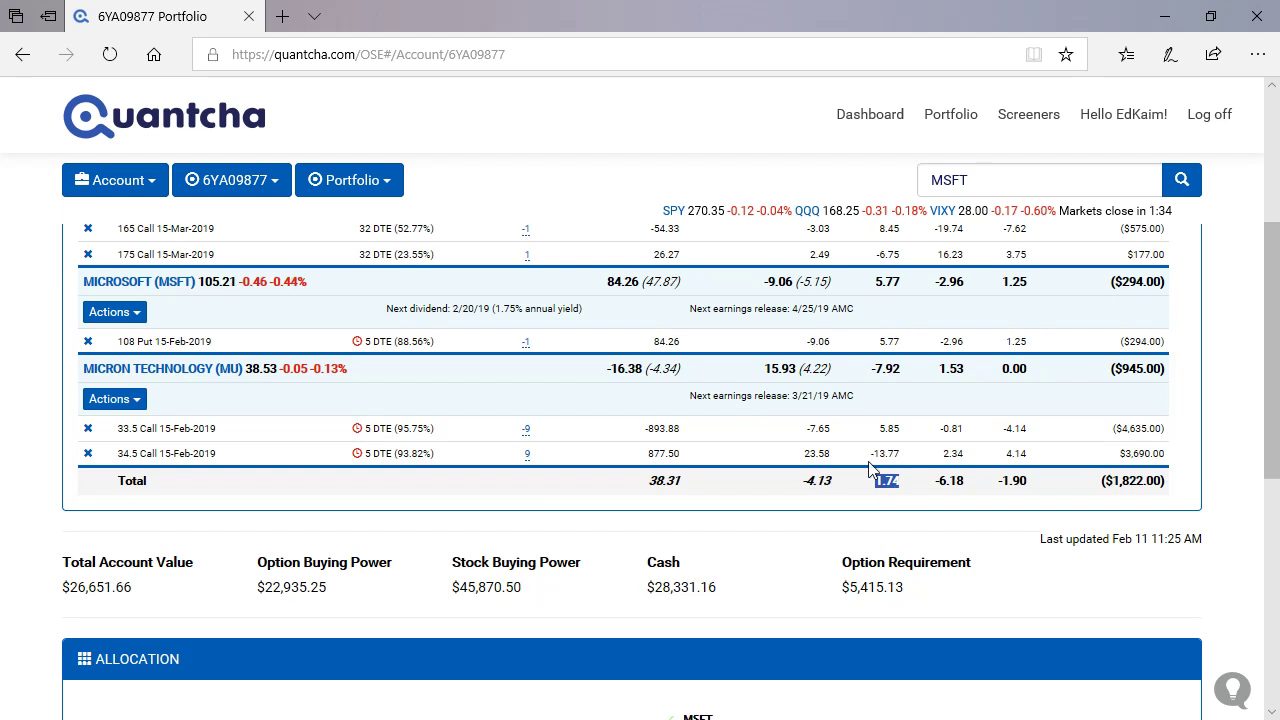
pyautogui.click(926, 506)
pyautogui.moveTo(963, 481); pyautogui.dragTo(938, 490)
pyautogui.click(968, 509)
pyautogui.scroll(3, 400, 420)
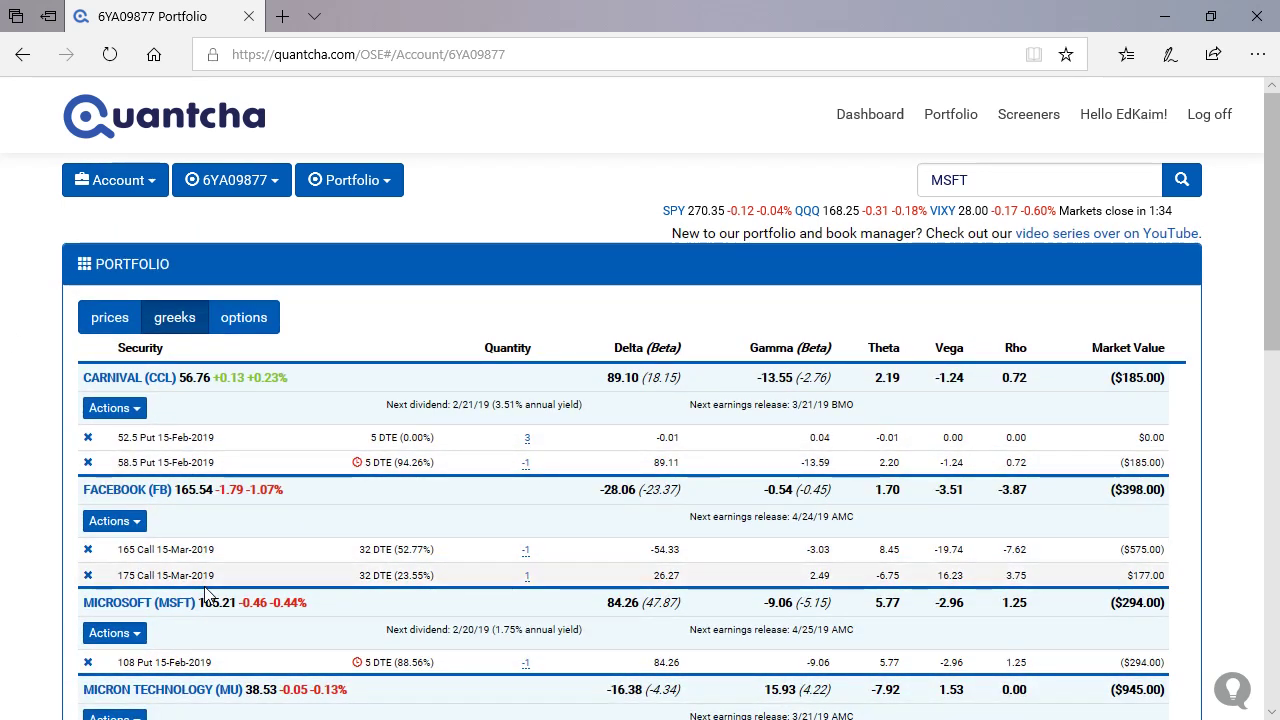
pyautogui.scroll(-3, 573, 333)
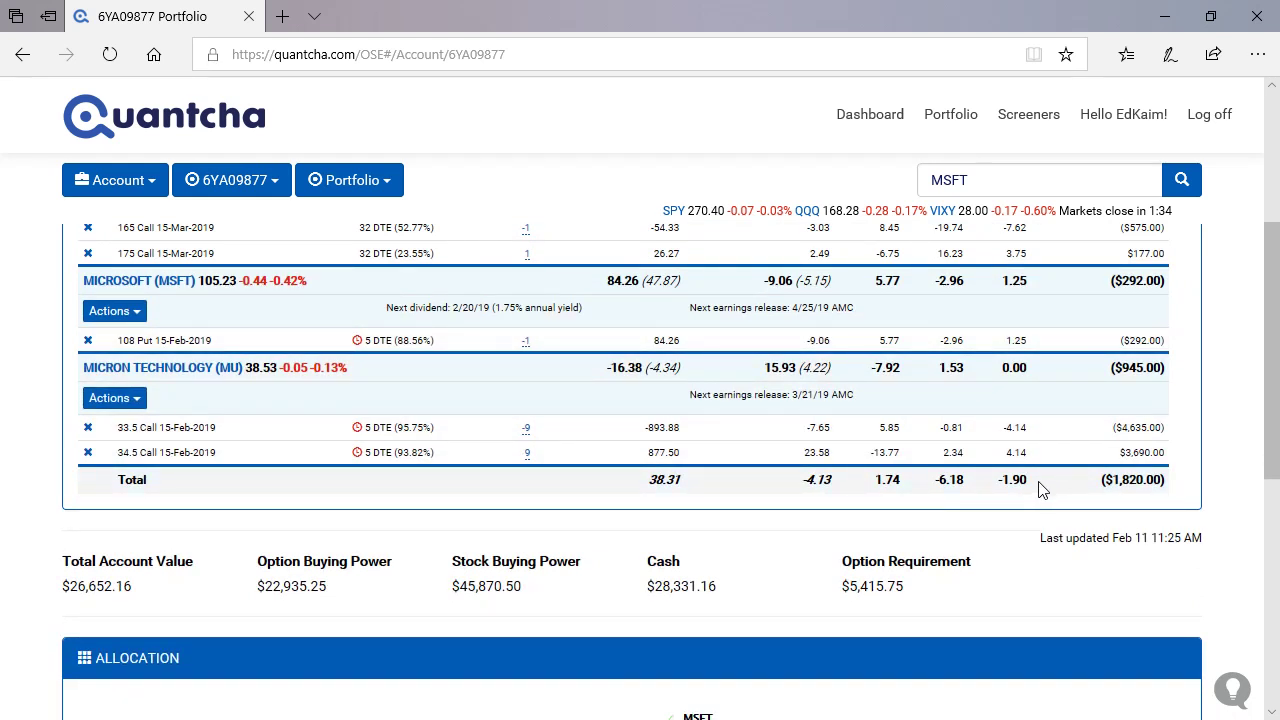
pyautogui.moveTo(1043, 488); pyautogui.dragTo(930, 487)
pyautogui.click(798, 540)
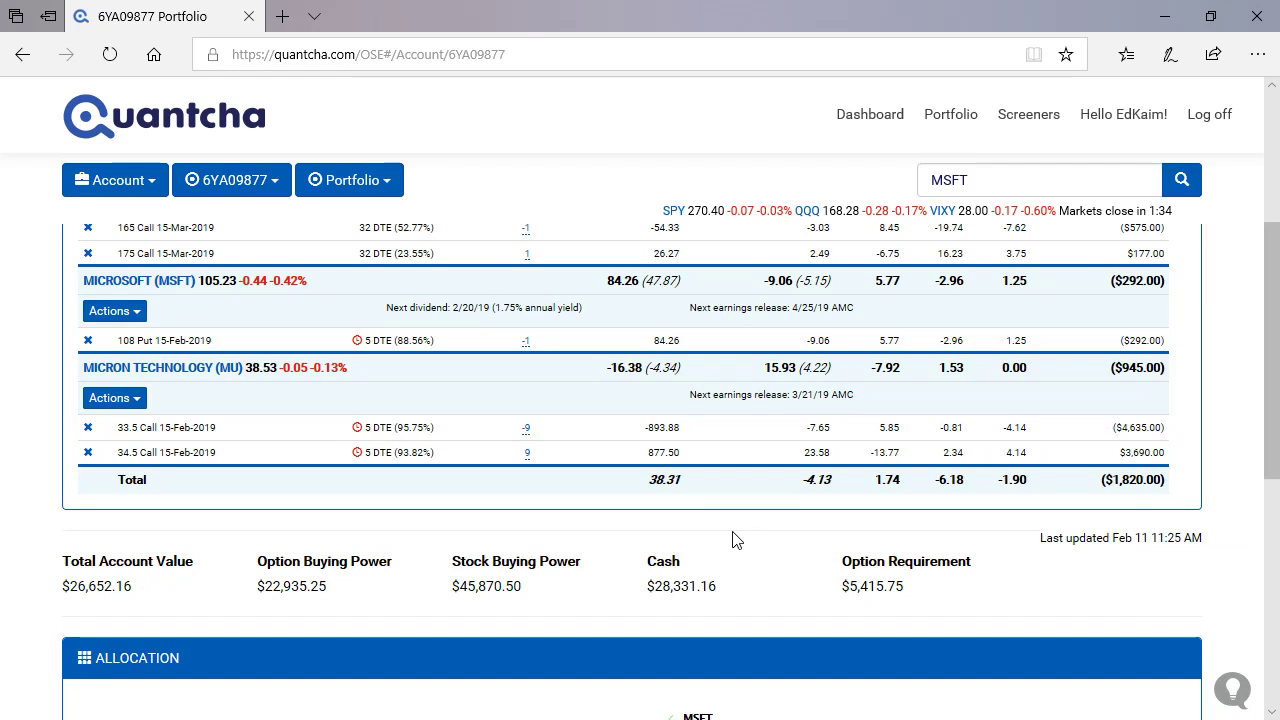
# Switch the portfolio table back to prices, showing Averaged Initial, Change Since and Bid/Ask.
pyautogui.scroll(3, 697, 533)
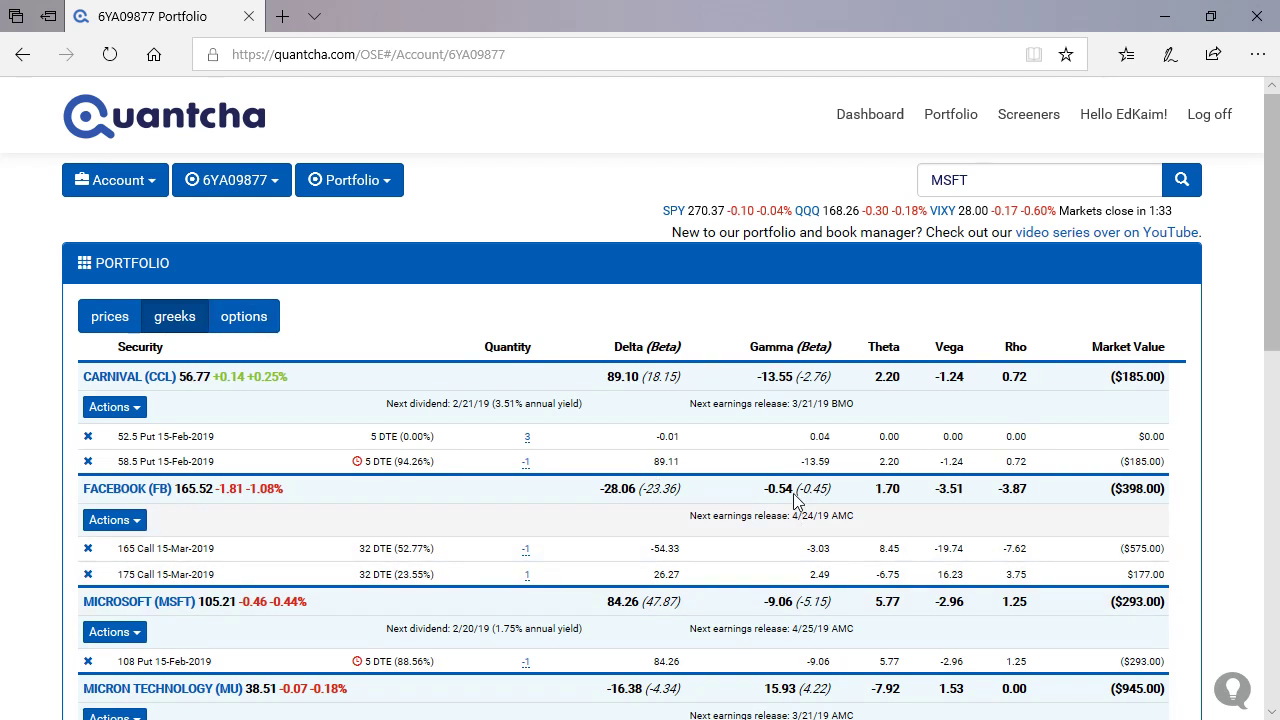
pyautogui.click(92, 316)
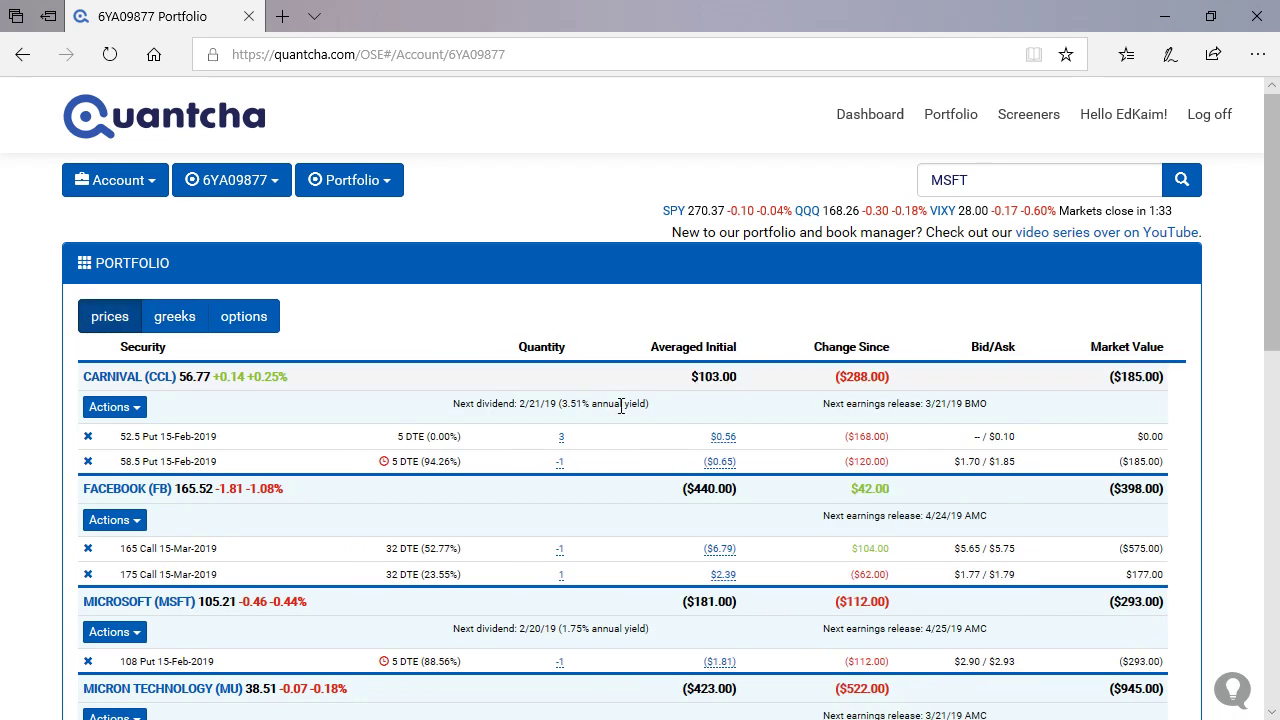